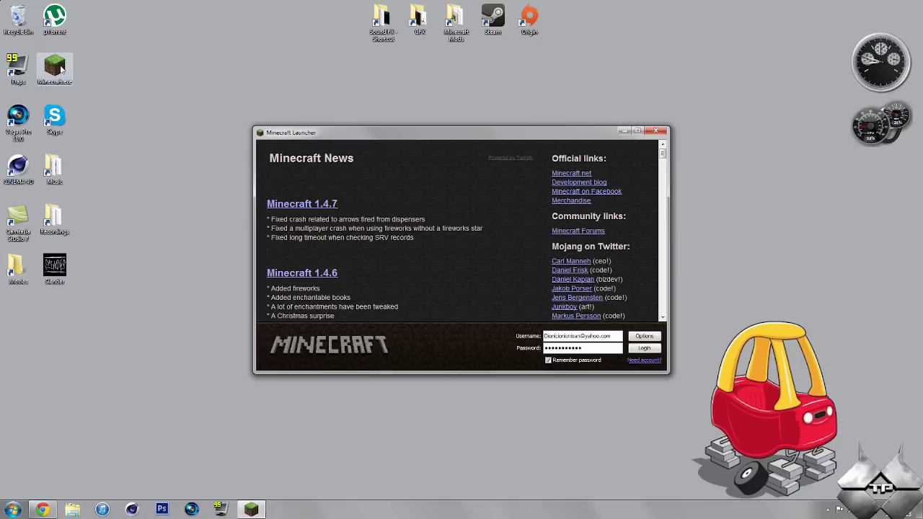
# Log in, maximize the game window and play the singleplayer world 'Beautiful wonderland'
pyautogui.click(645, 350)
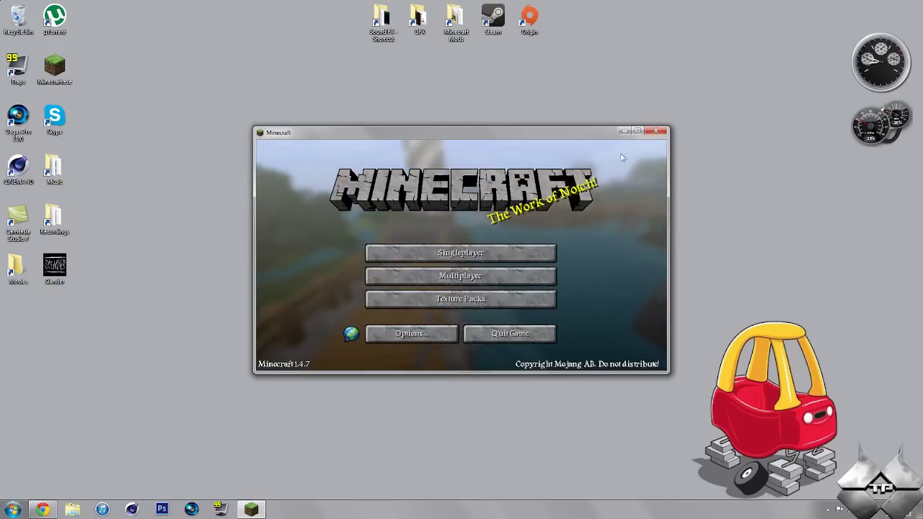
pyautogui.click(637, 130)
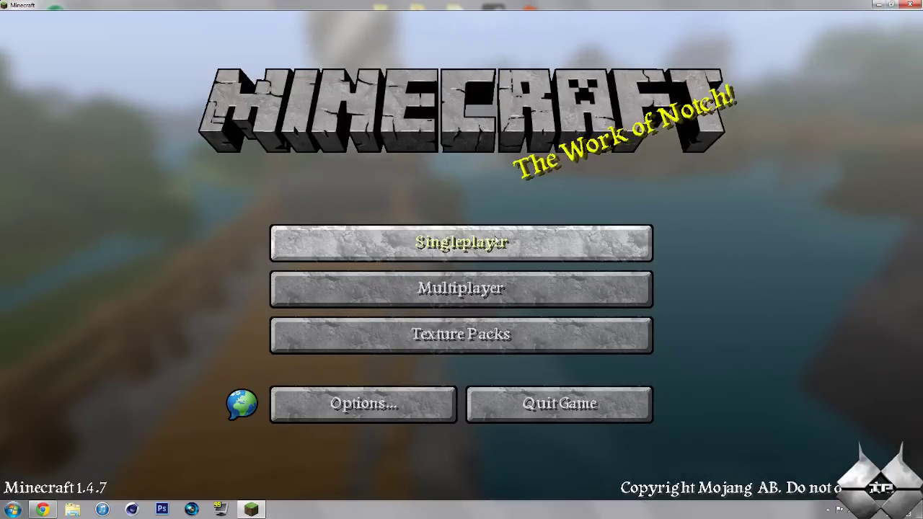
pyautogui.click(490, 245)
pyautogui.click(398, 111)
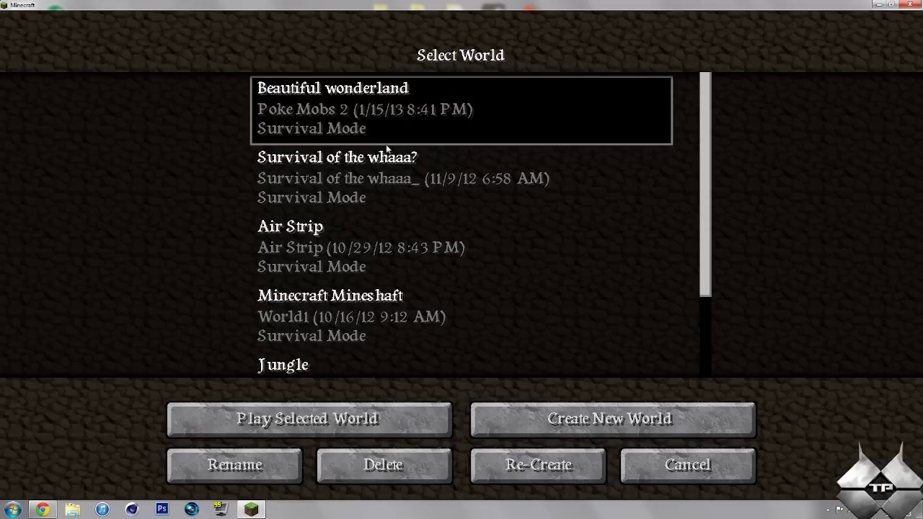
pyautogui.click(326, 412)
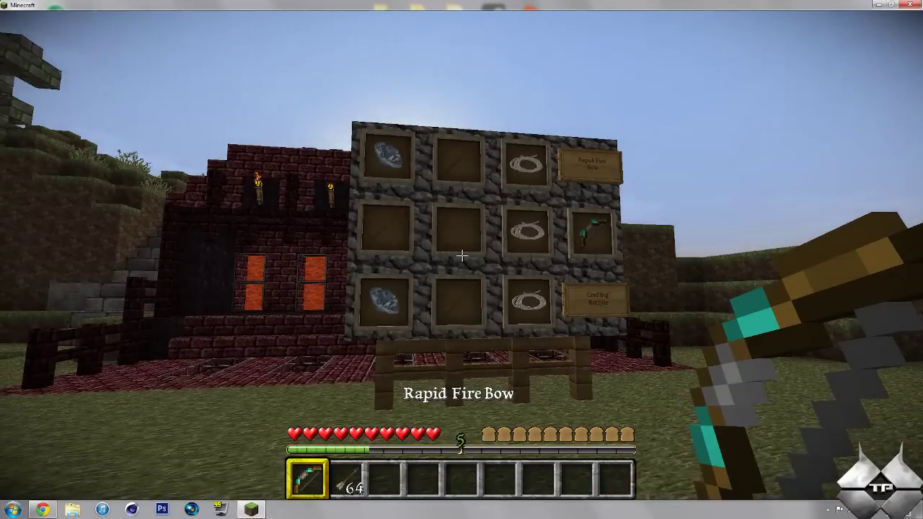
pyautogui.press('w')
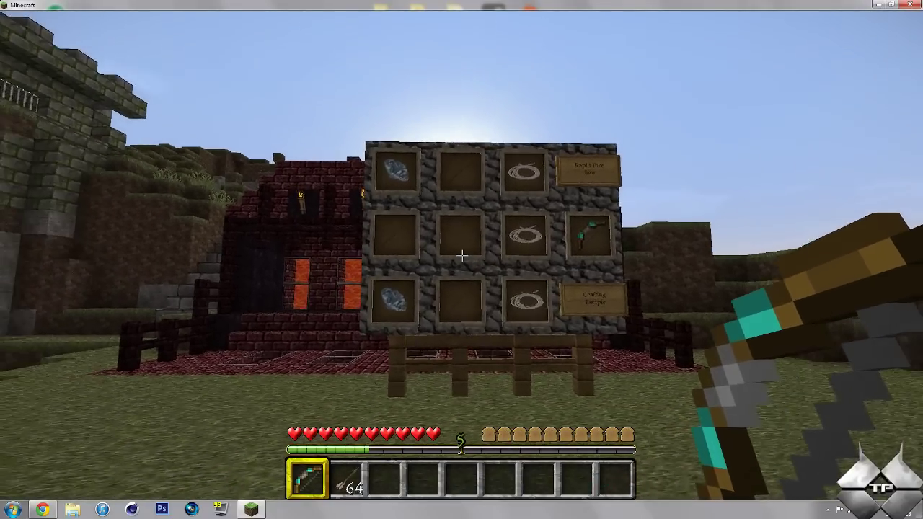
pyautogui.press('w')
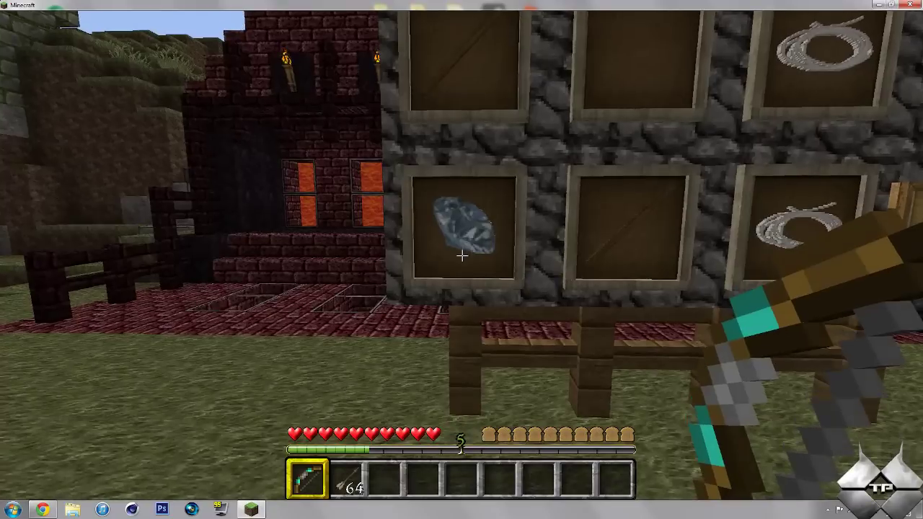
pyautogui.press('s')
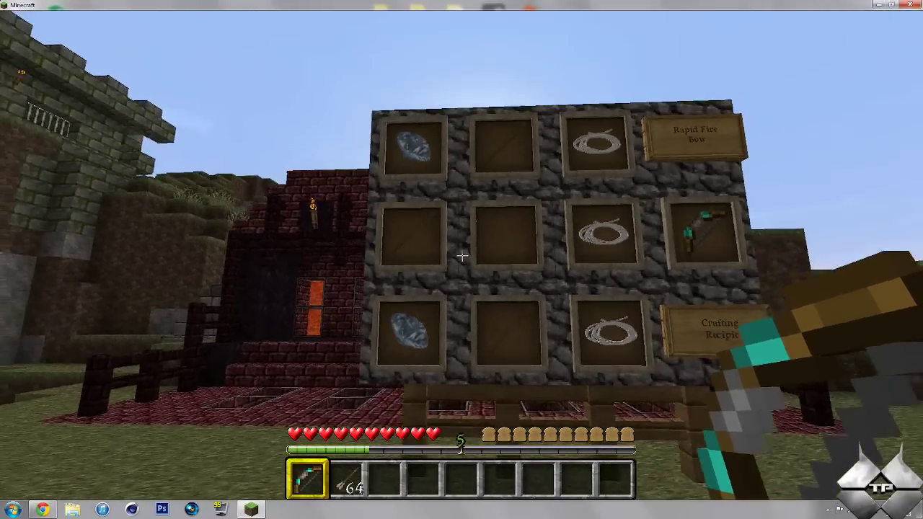
pyautogui.press('w')
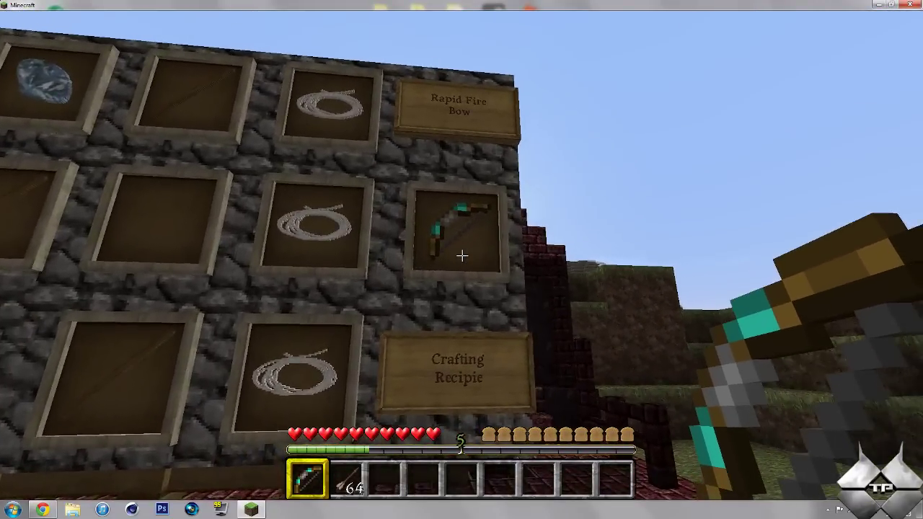
pyautogui.press('a')
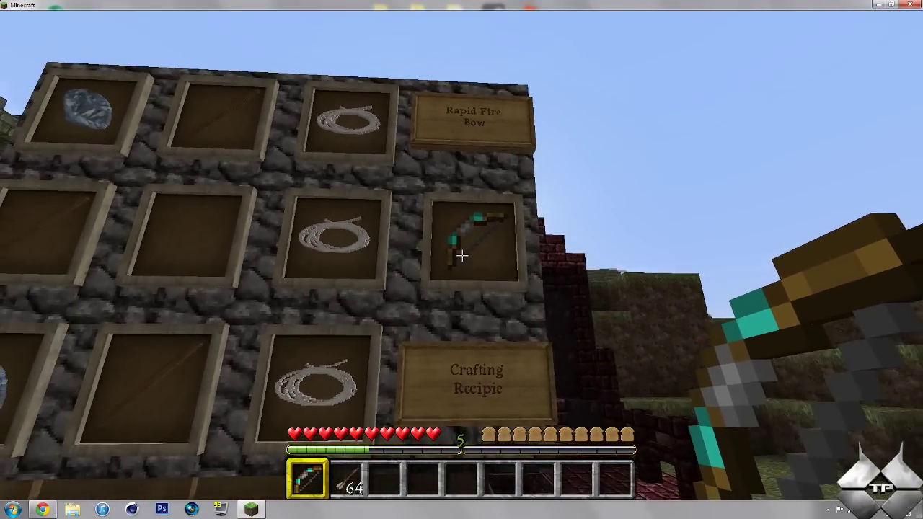
pyautogui.press('s')
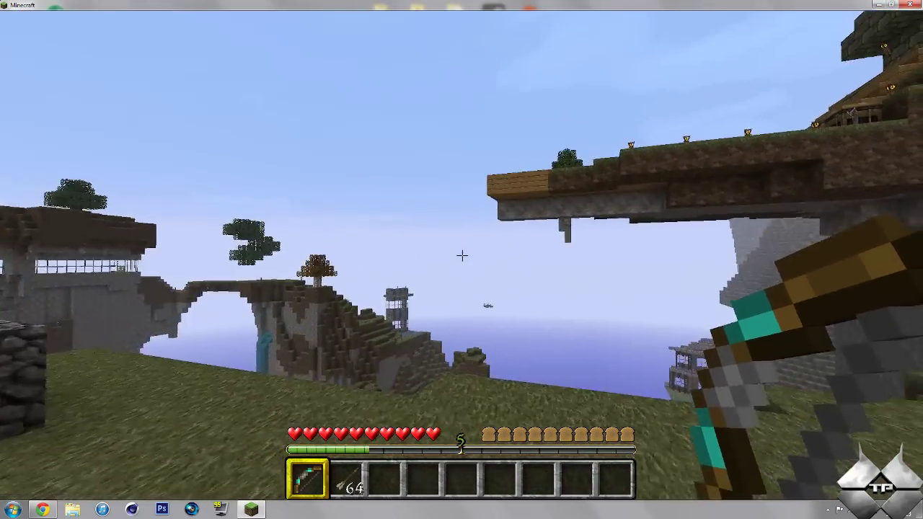
# Fire a rapid burst of arrows from the Rapid Fire Bow toward the islands
pyautogui.rightClick(462, 256)
pyautogui.rightClick(462, 255)
pyautogui.rightClick(462, 255)
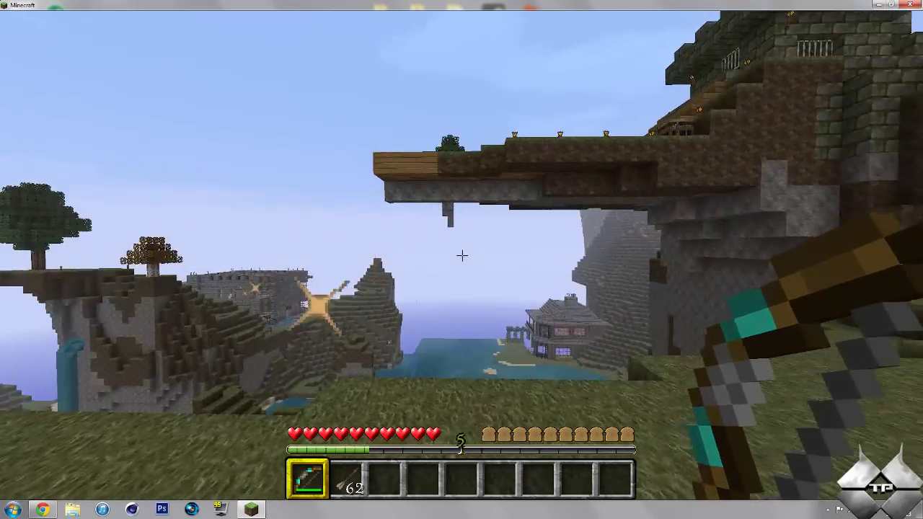
pyautogui.rightClick(461, 255)
pyautogui.rightClick(461, 255)
pyautogui.rightClick(461, 255)
pyautogui.rightClick(461, 255)
pyautogui.rightClick(462, 256)
pyautogui.rightClick(462, 256)
pyautogui.rightClick(461, 256)
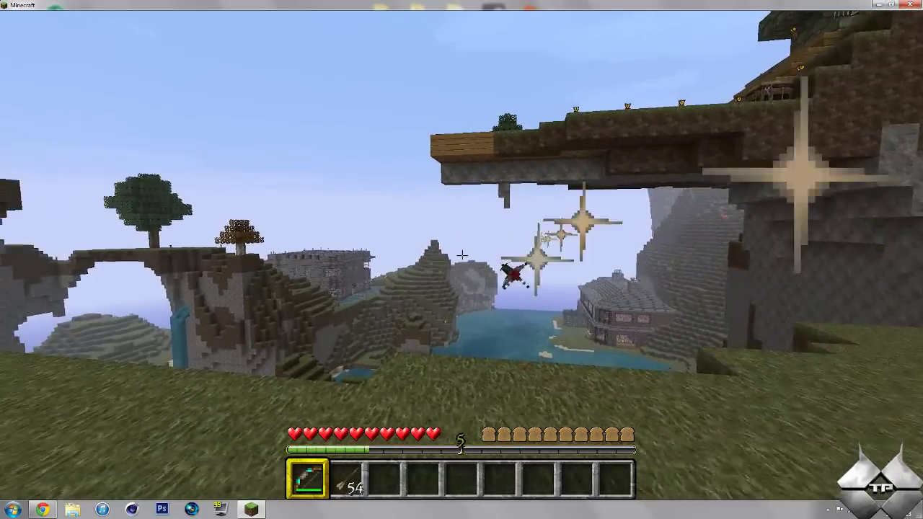
pyautogui.rightClick(461, 255)
pyautogui.rightClick(461, 255)
pyautogui.rightClick(462, 255)
pyautogui.rightClick(462, 255)
pyautogui.rightClick(461, 255)
pyautogui.rightClick(462, 255)
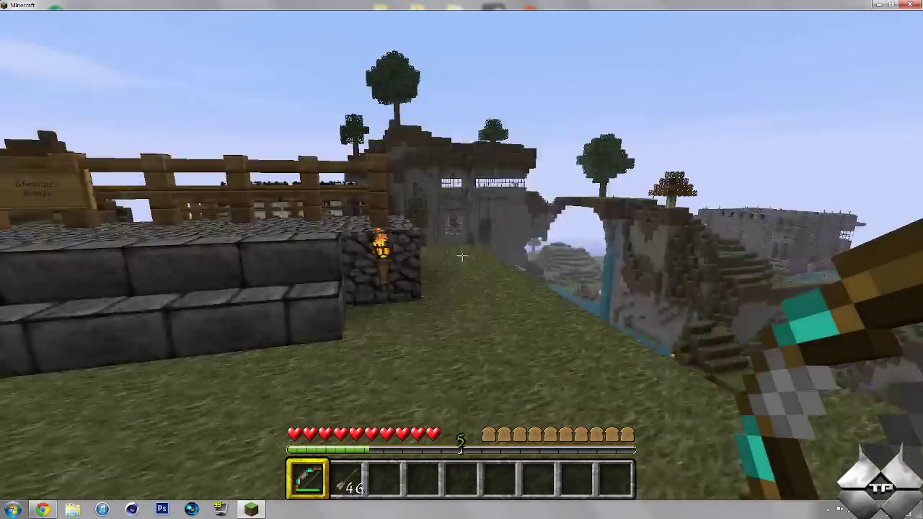
# Move up to the Shooting Range fence and fire the remaining arrows into the cow pen
pyautogui.press('w')
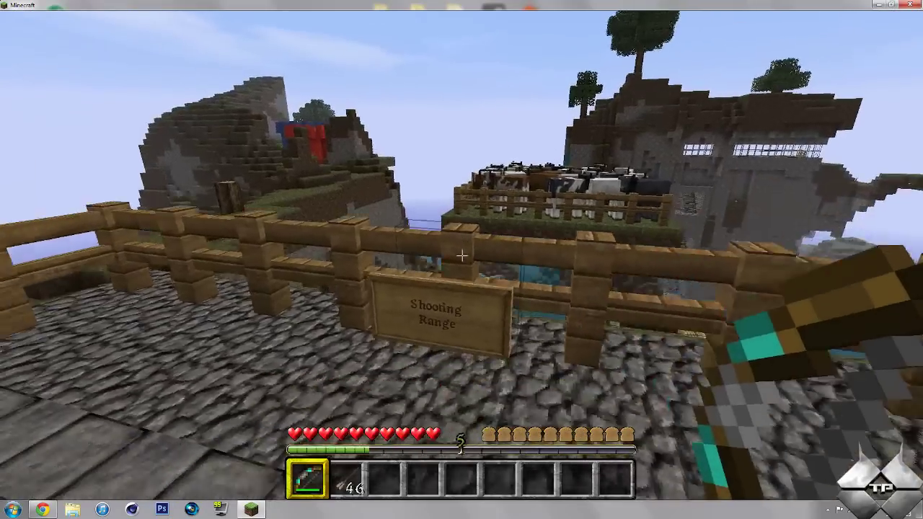
pyautogui.press('space')
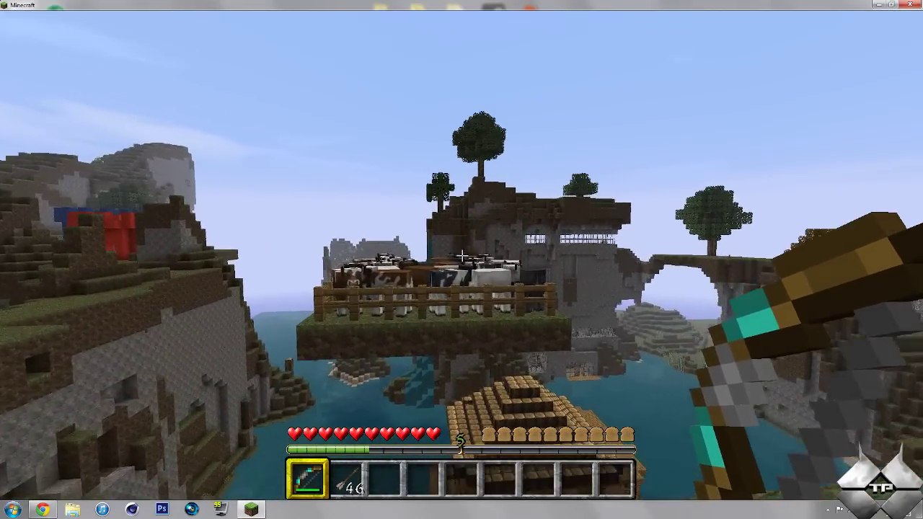
pyautogui.rightClick(462, 255)
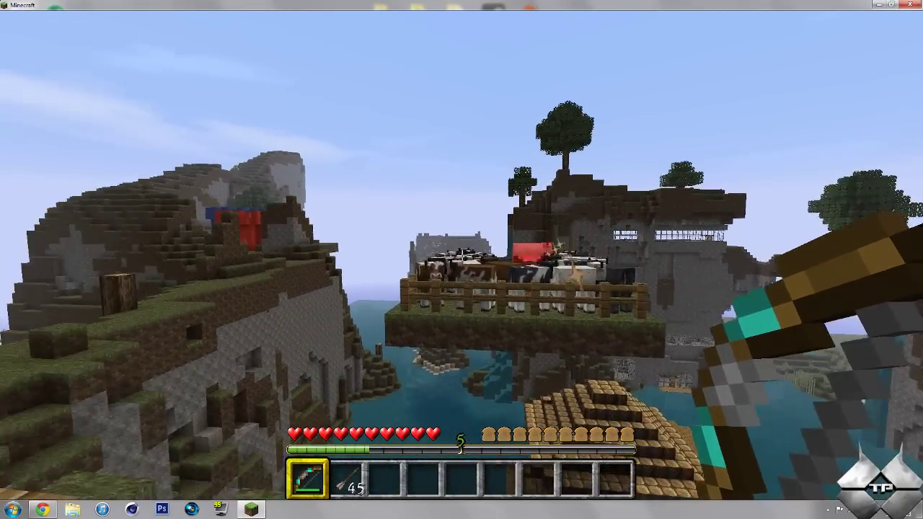
pyautogui.rightClick(461, 255)
pyautogui.rightClick(462, 255)
pyautogui.rightClick(462, 256)
pyautogui.rightClick(462, 255)
pyautogui.rightClick(462, 255)
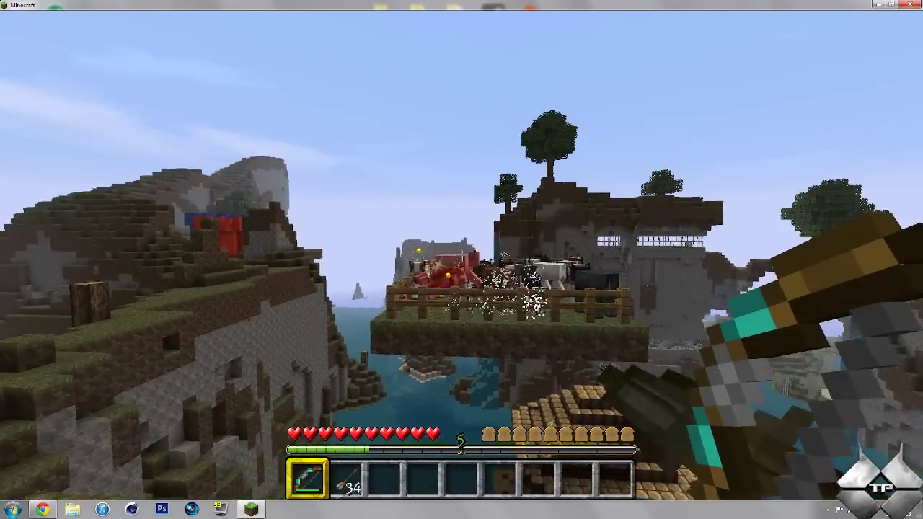
pyautogui.rightClick(461, 255)
pyautogui.rightClick(462, 255)
pyautogui.rightClick(461, 255)
pyautogui.rightClick(462, 256)
pyautogui.rightClick(461, 255)
pyautogui.rightClick(462, 256)
pyautogui.rightClick(461, 255)
pyautogui.rightClick(462, 255)
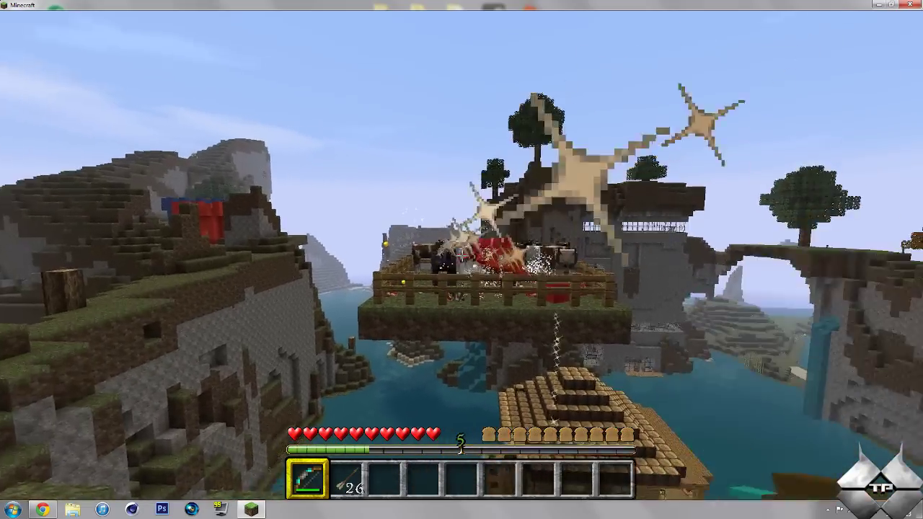
pyautogui.rightClick(461, 255)
pyautogui.rightClick(461, 255)
pyautogui.rightClick(461, 256)
pyautogui.rightClick(461, 255)
pyautogui.rightClick(462, 255)
pyautogui.rightClick(461, 255)
pyautogui.rightClick(461, 256)
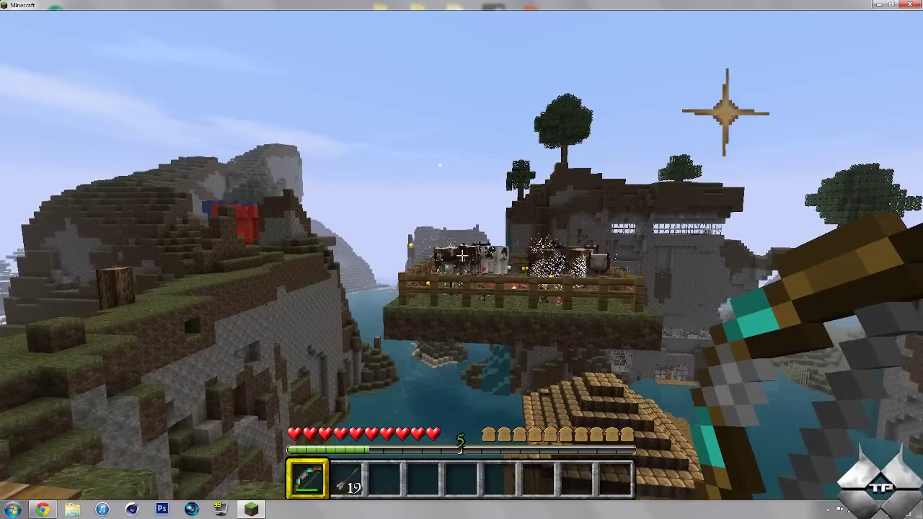
pyautogui.rightClick(461, 255)
pyautogui.rightClick(462, 255)
pyautogui.rightClick(461, 255)
pyautogui.rightClick(462, 255)
pyautogui.rightClick(461, 255)
pyautogui.rightClick(461, 255)
pyautogui.rightClick(461, 255)
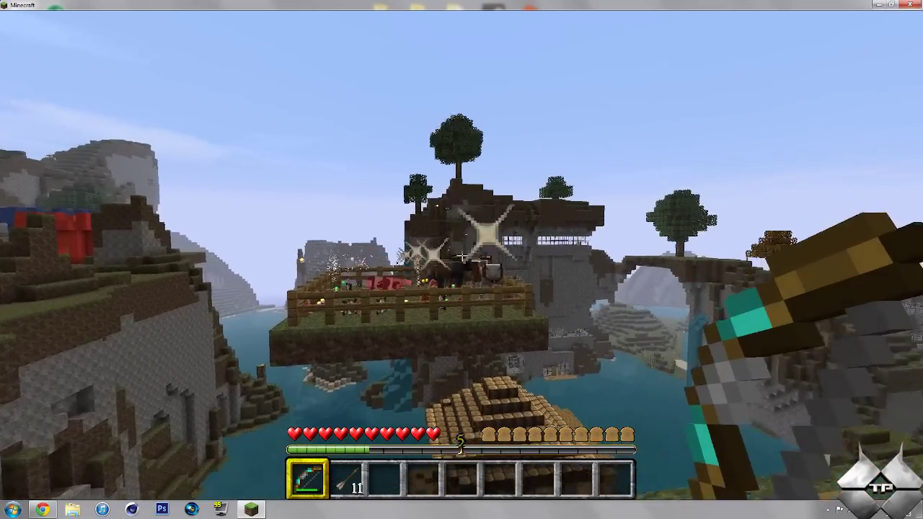
pyautogui.rightClick(462, 255)
pyautogui.rightClick(461, 256)
pyautogui.rightClick(461, 255)
pyautogui.rightClick(461, 255)
pyautogui.rightClick(461, 255)
pyautogui.rightClick(461, 255)
pyautogui.rightClick(461, 255)
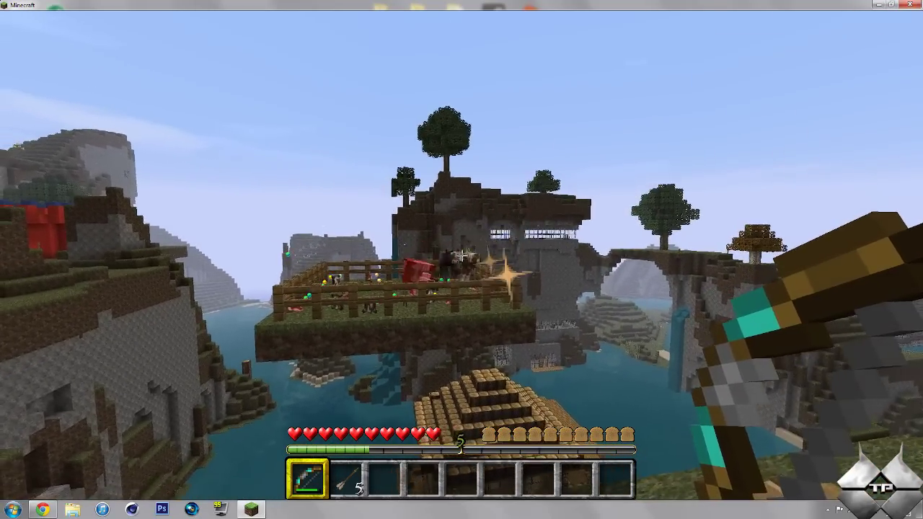
pyautogui.rightClick(461, 255)
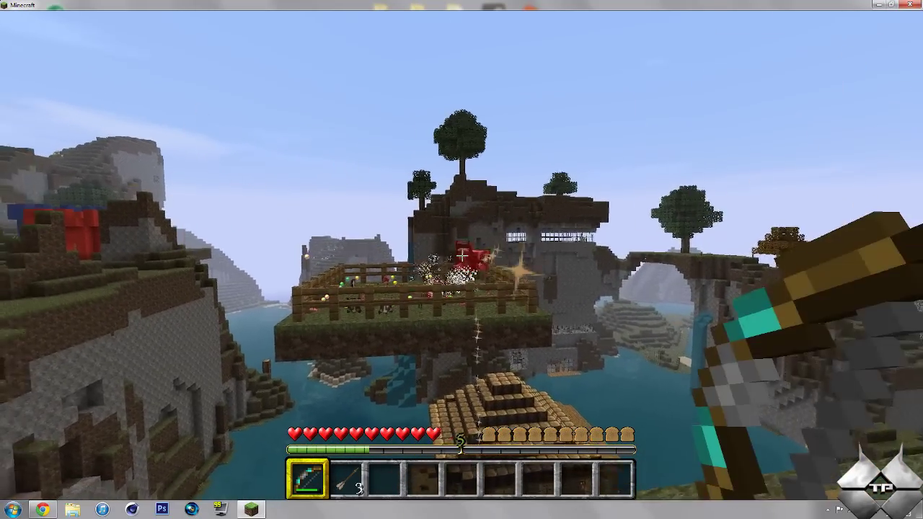
pyautogui.rightClick(461, 255)
pyautogui.rightClick(461, 256)
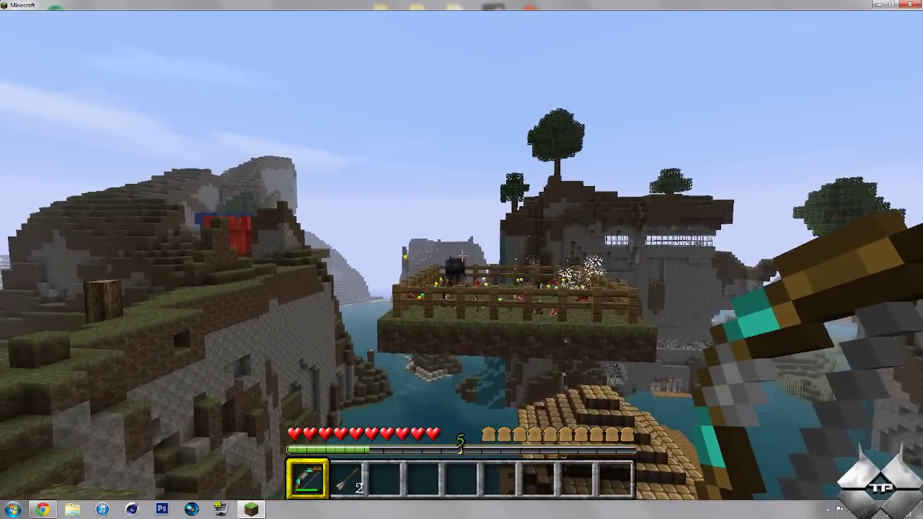
pyautogui.rightClick(461, 256)
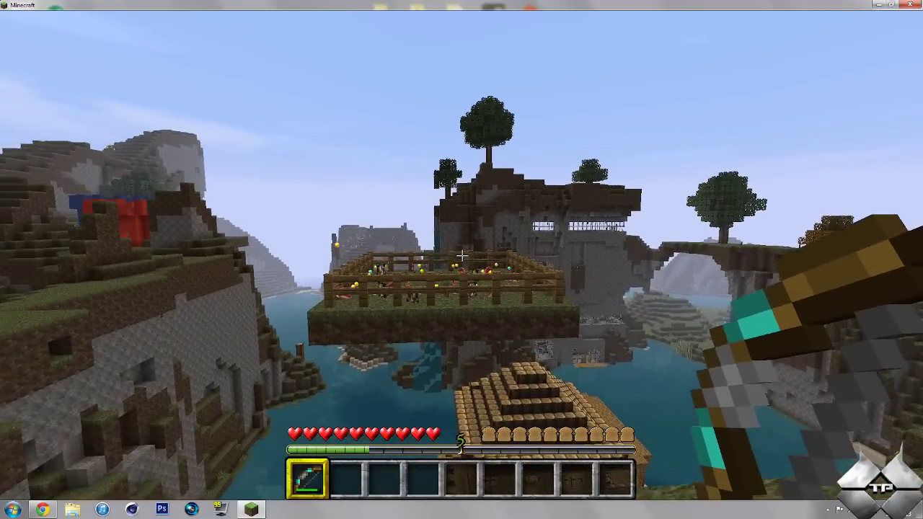
# Switch the game mode to Creative and fly up over the fenced cow pen
pyautogui.press('e')
pyautogui.click(90, 29)
pyautogui.press('e')
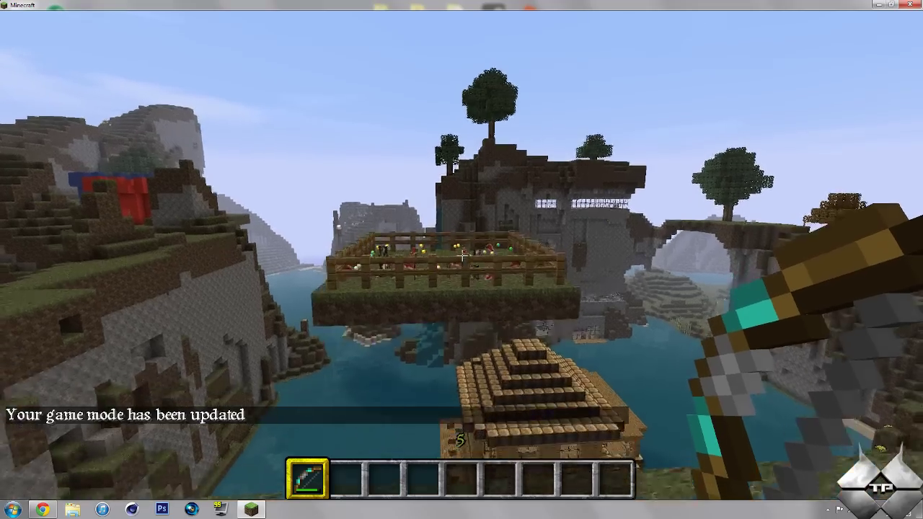
pyautogui.press('space')
pyautogui.press('space')
pyautogui.press('w')
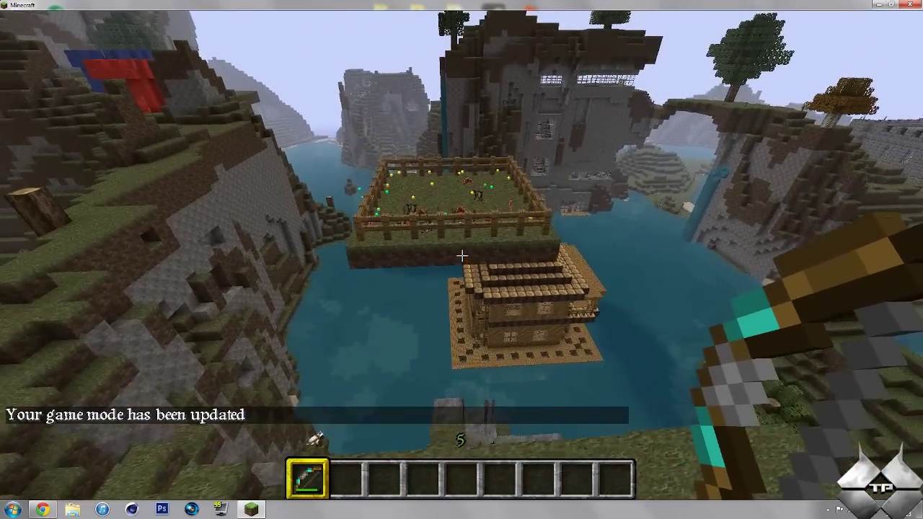
pyautogui.press('w')
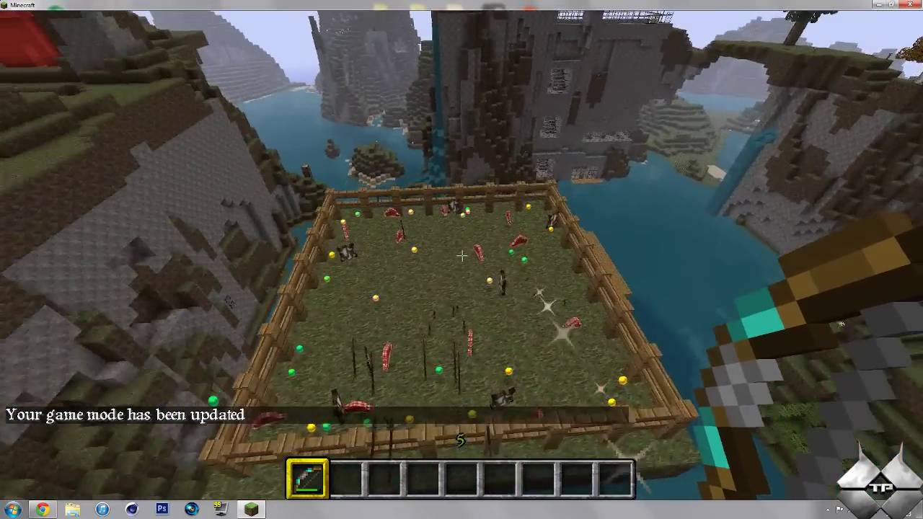
pyautogui.press('w')
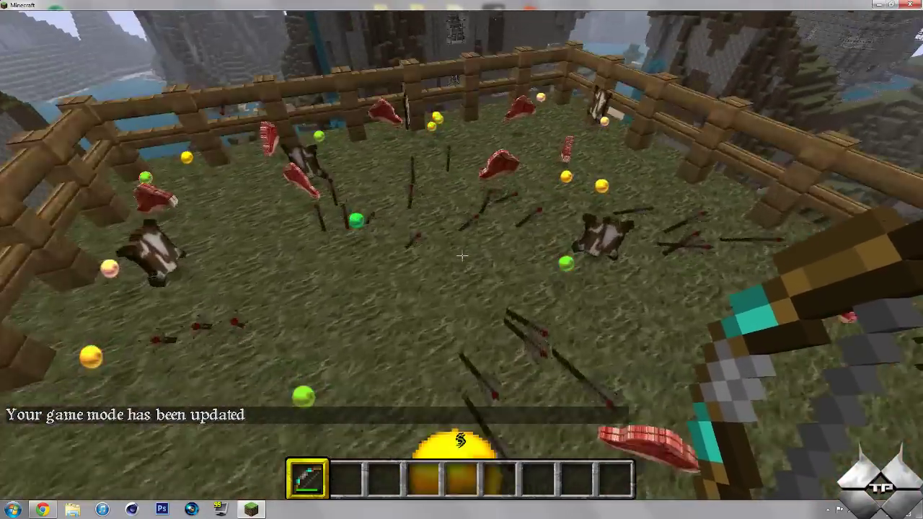
# Walk through the pen collecting the dropped beef, bones and arrows, heading toward the house
pyautogui.press('w')
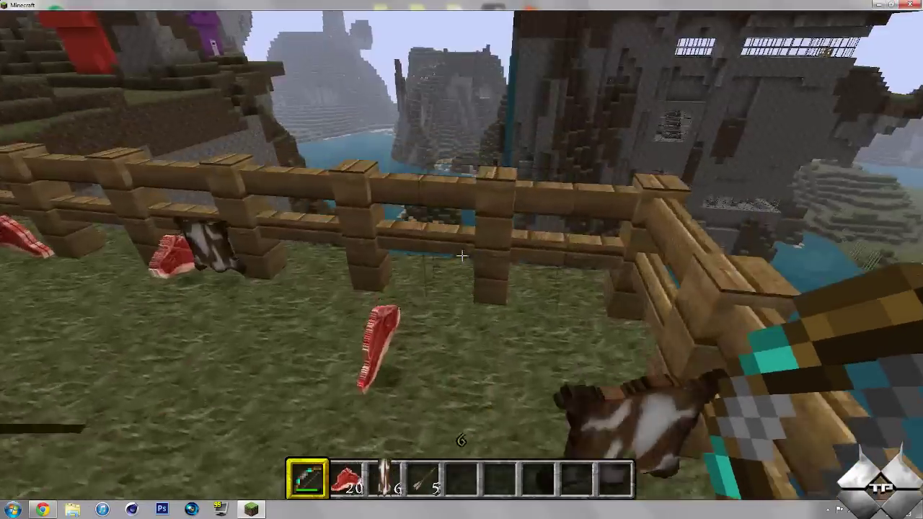
pyautogui.press('w')
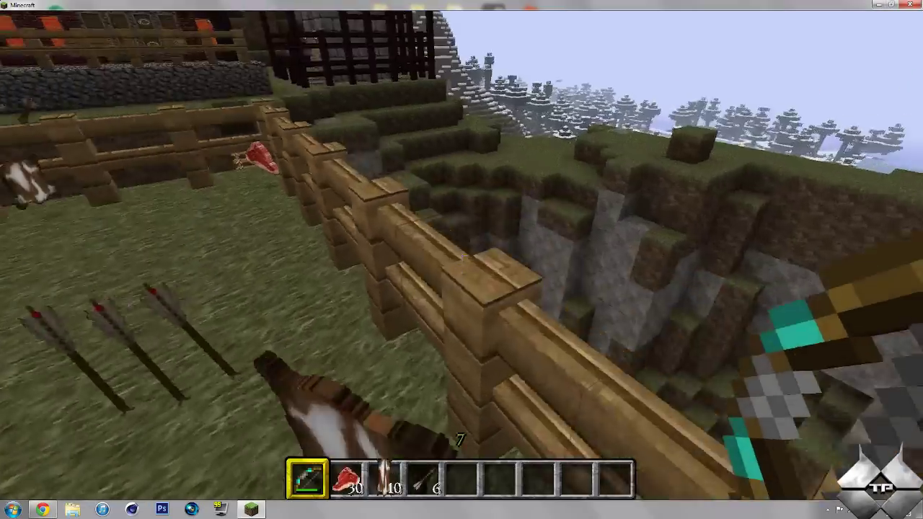
pyautogui.press('w')
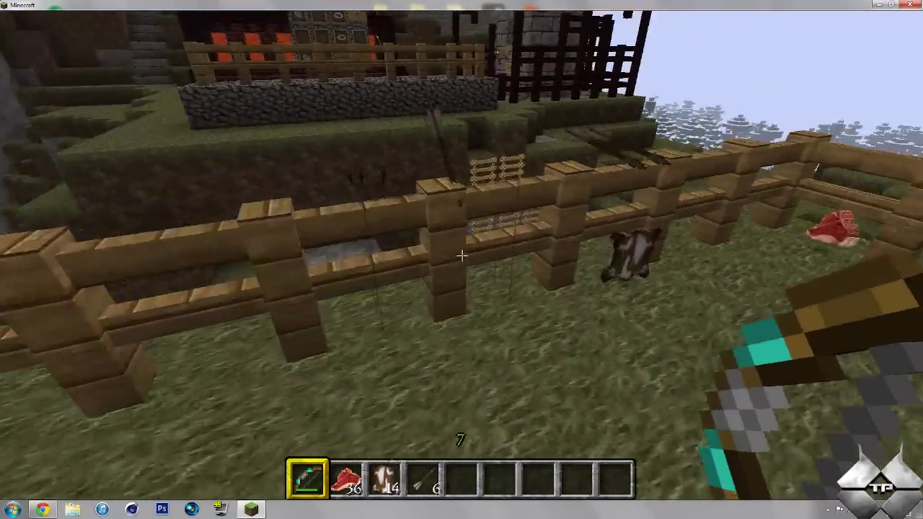
pyautogui.press('w')
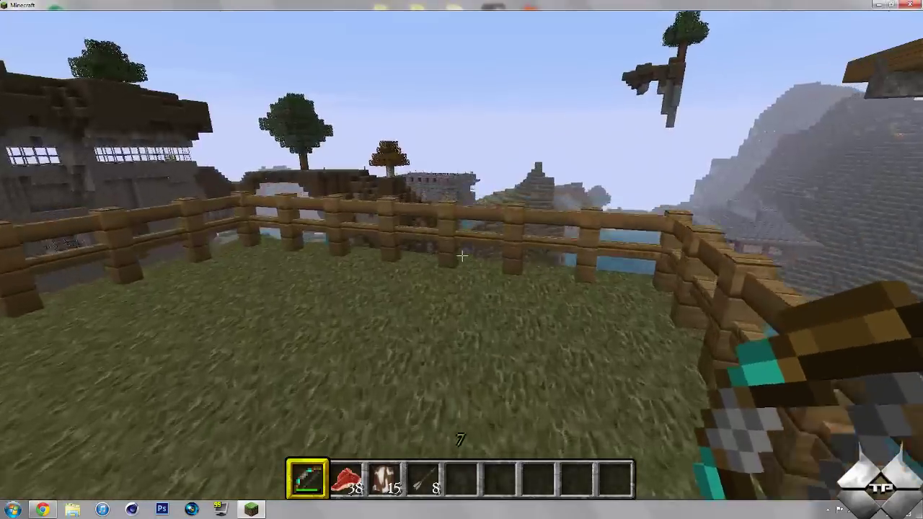
pyautogui.press('w')
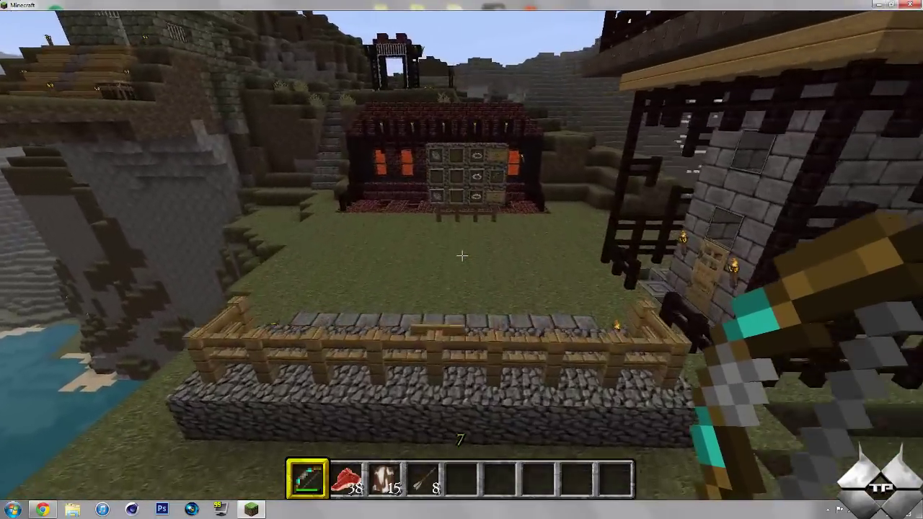
pyautogui.press('w')
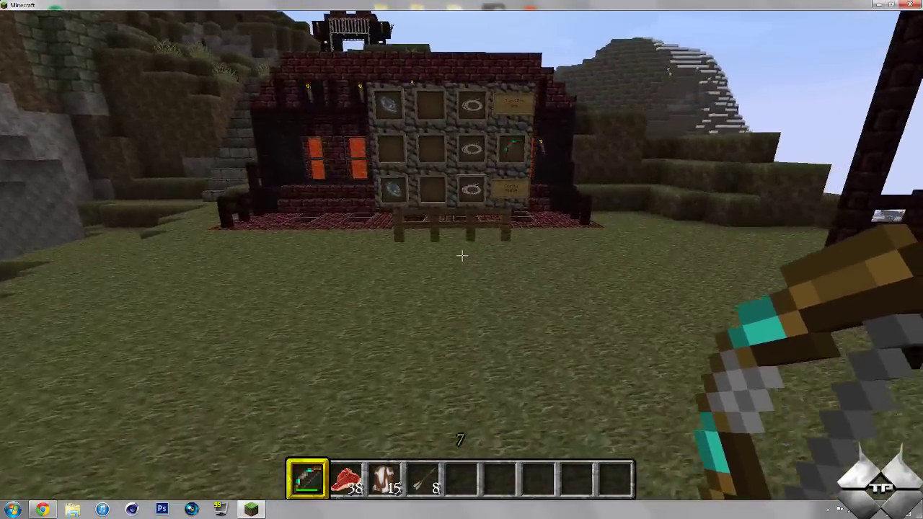
# Look over the crafting-recipe board, then Save and Quit to Title
pyautogui.press('w')
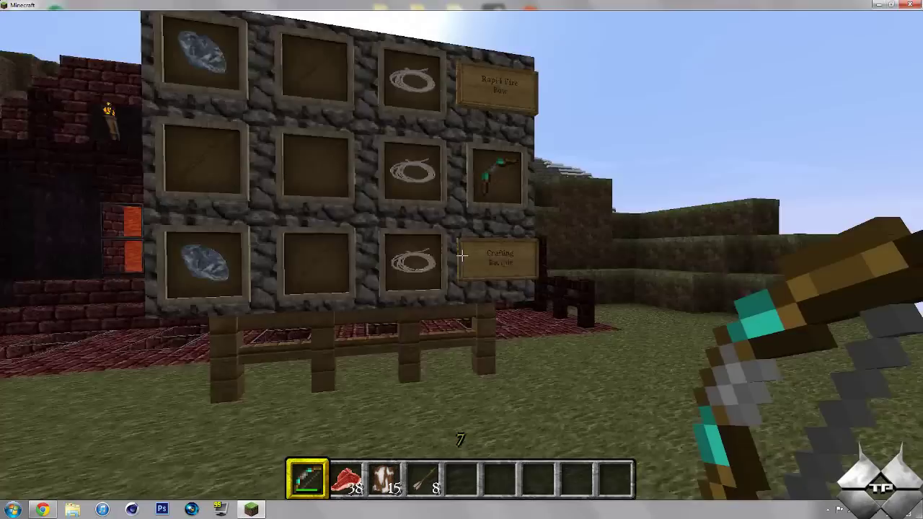
pyautogui.press('w')
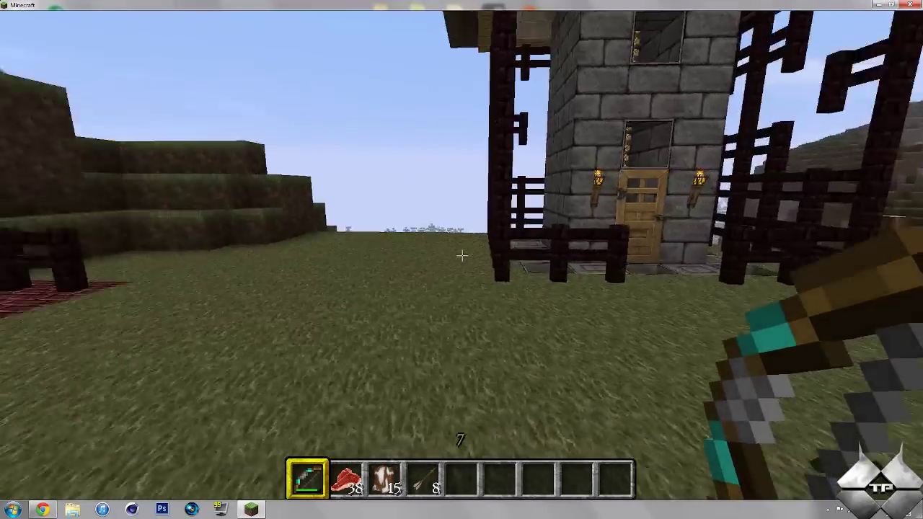
pyautogui.press('w')
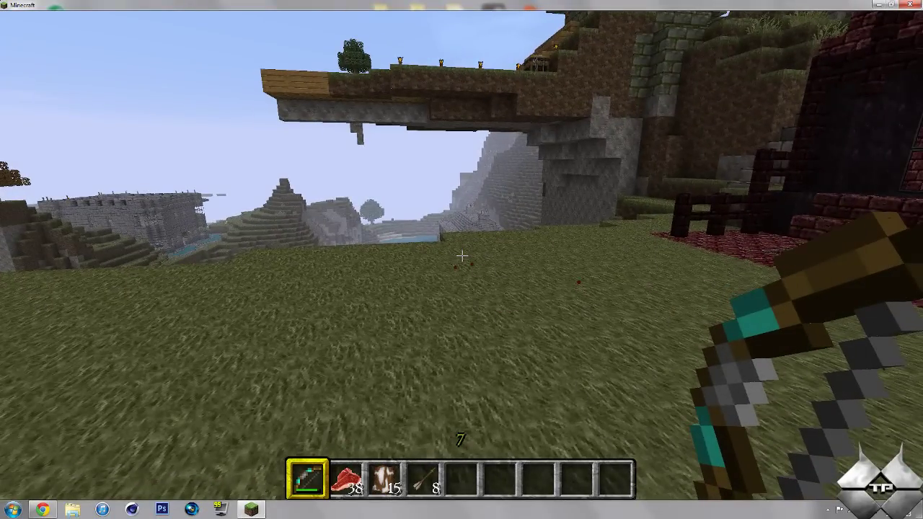
pyautogui.press('Escape')
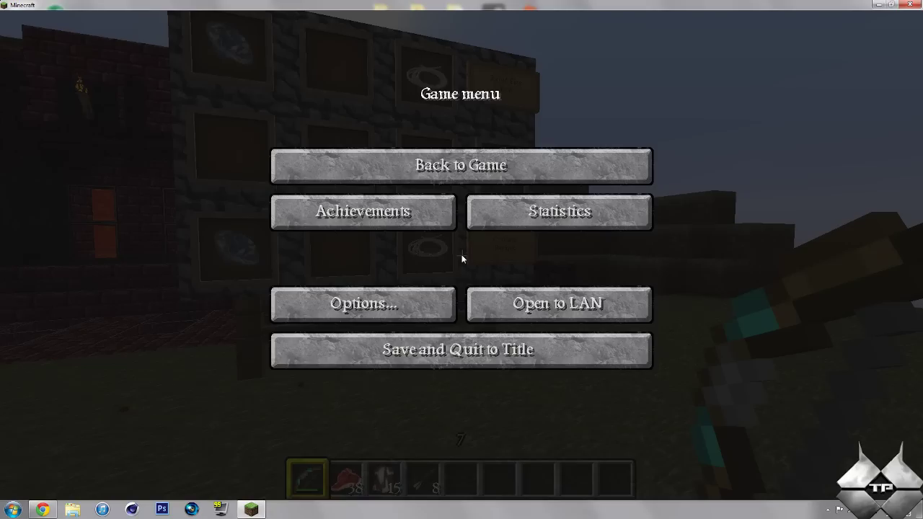
pyautogui.click(476, 344)
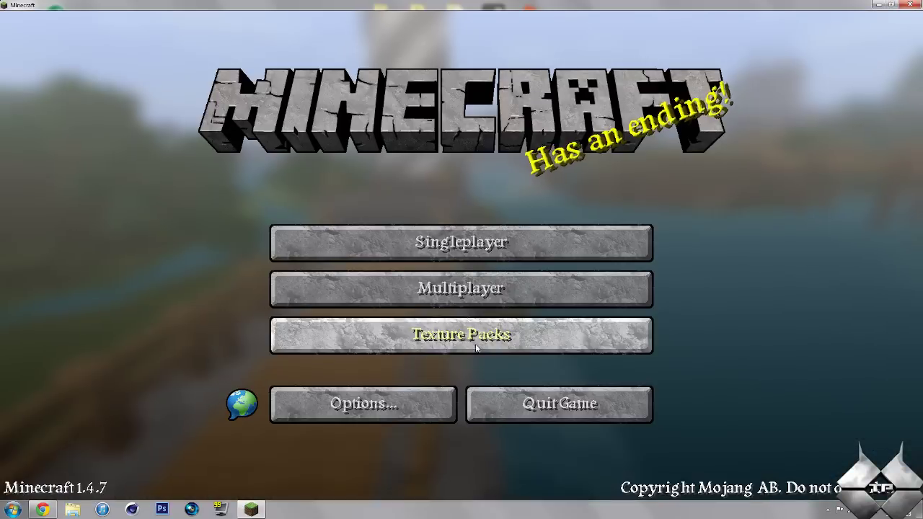
# Quit Minecraft from the title screen and bring the Chrome window back up
pyautogui.click(520, 399)
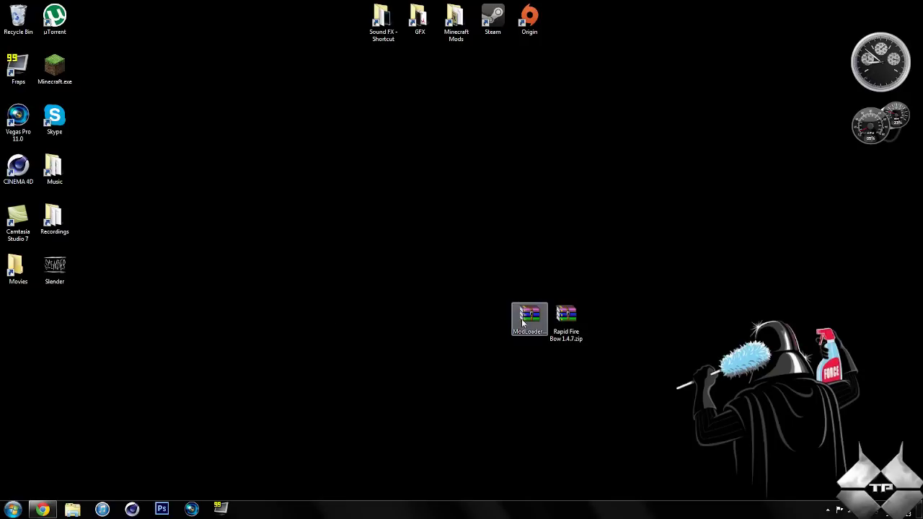
pyautogui.click(43, 509)
# Switch to the Rapid Fire Bow thread and scroll down to its crafting recipe and download links
pyautogui.click(148, 7)
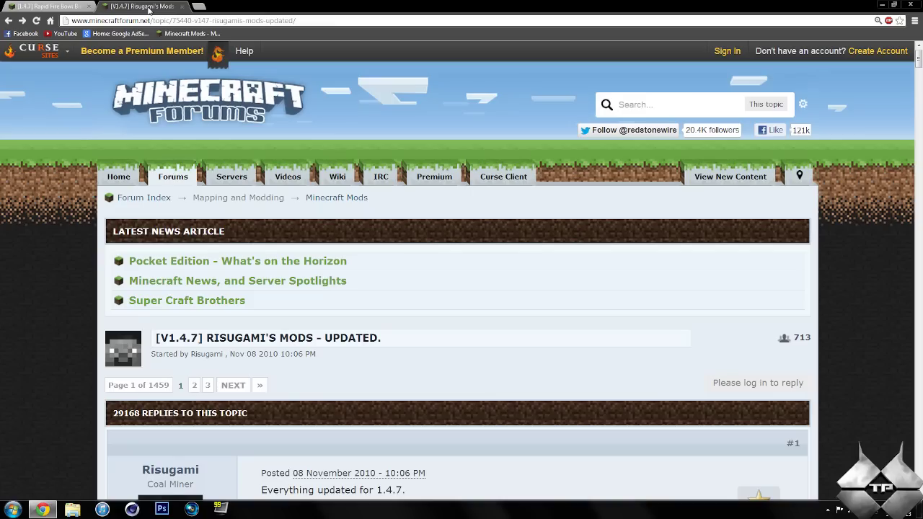
pyautogui.click(58, 7)
pyautogui.scroll(7, 183, 274)
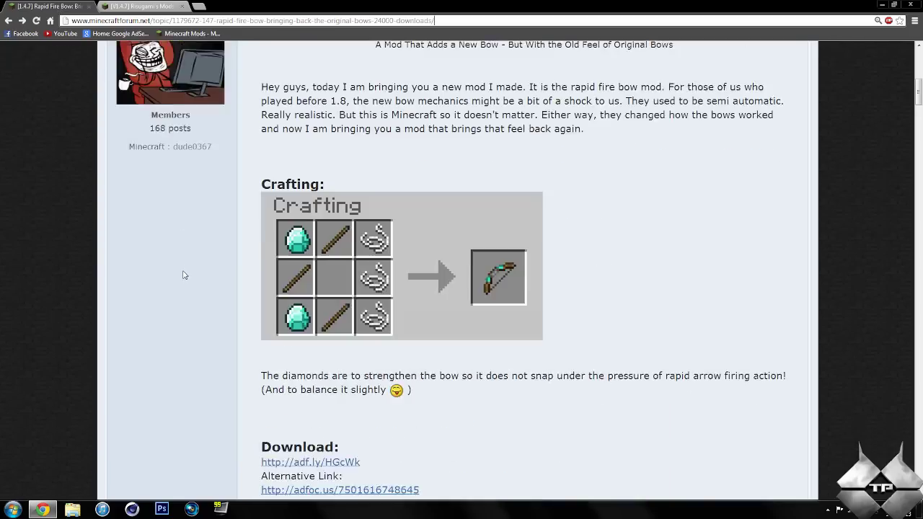
pyautogui.scroll(5, 183, 274)
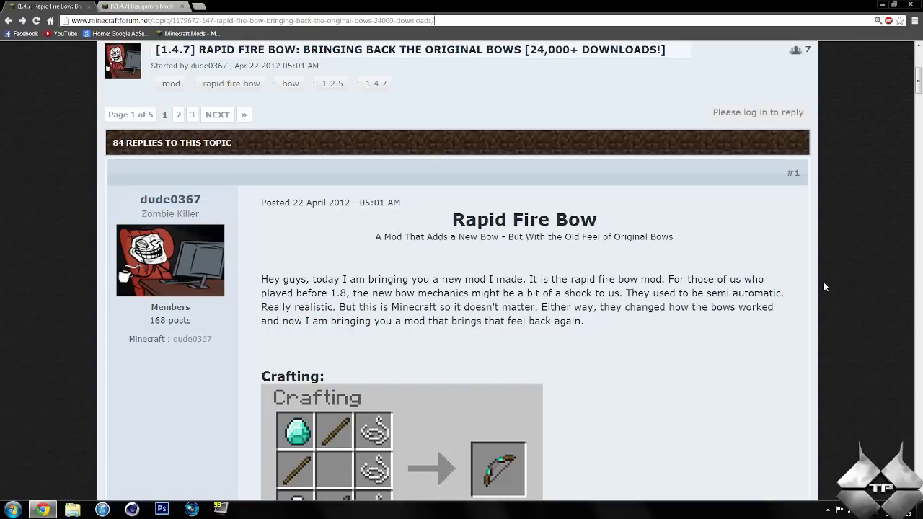
pyautogui.scroll(-3, 825, 286)
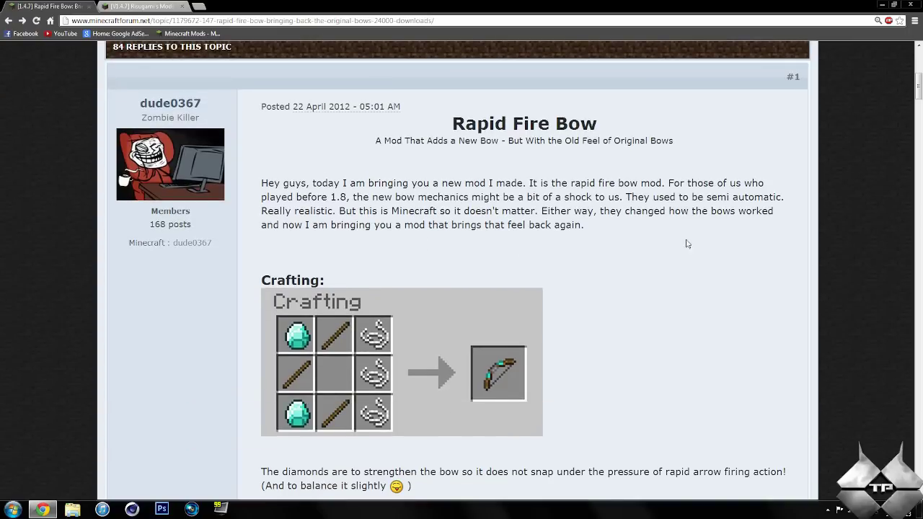
pyautogui.scroll(-5, 665, 245)
pyautogui.scroll(-2, 383, 248)
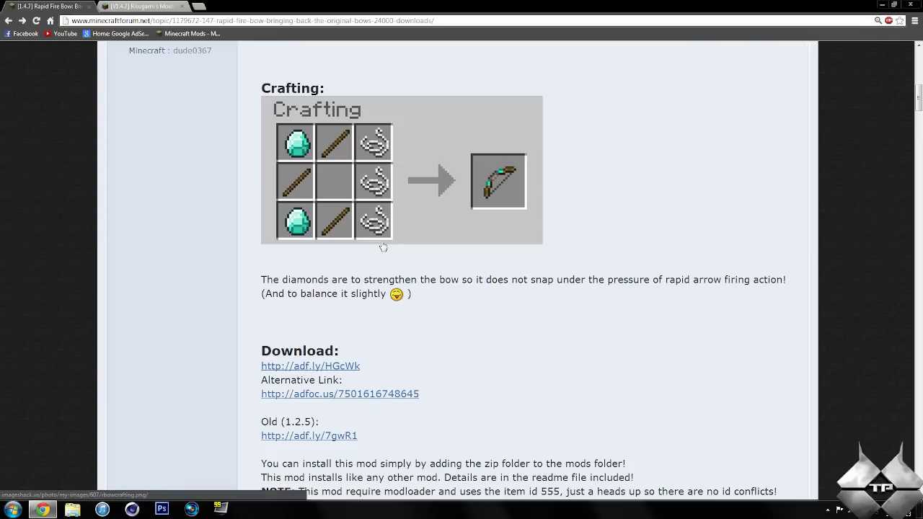
pyautogui.scroll(-5, 383, 247)
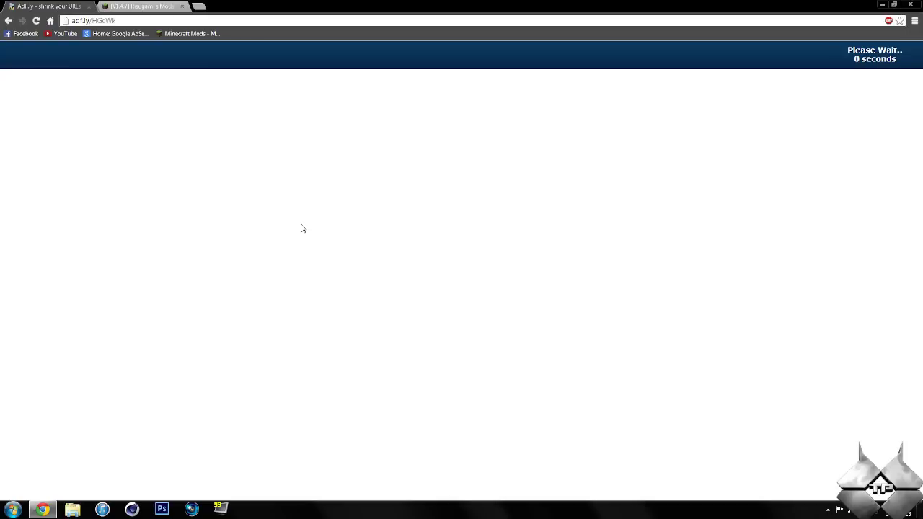
# Skip the adf.ly ad to reach the MediaFire download, then return to the Risugami's Mods thread
pyautogui.click(876, 56)
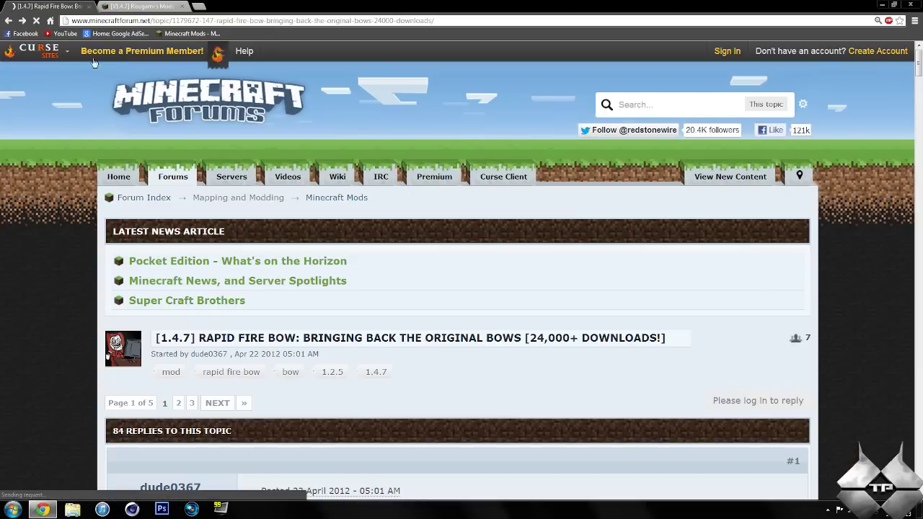
pyautogui.click(131, 7)
# Scroll down to the ModLoader 1.4.7 listing, then close Chrome
pyautogui.scroll(-2, 550, 278)
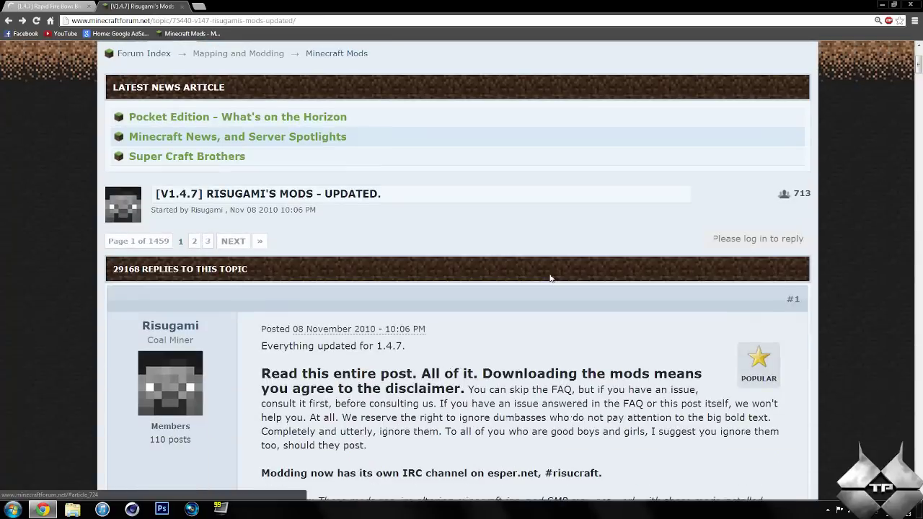
pyautogui.scroll(-15, 415, 230)
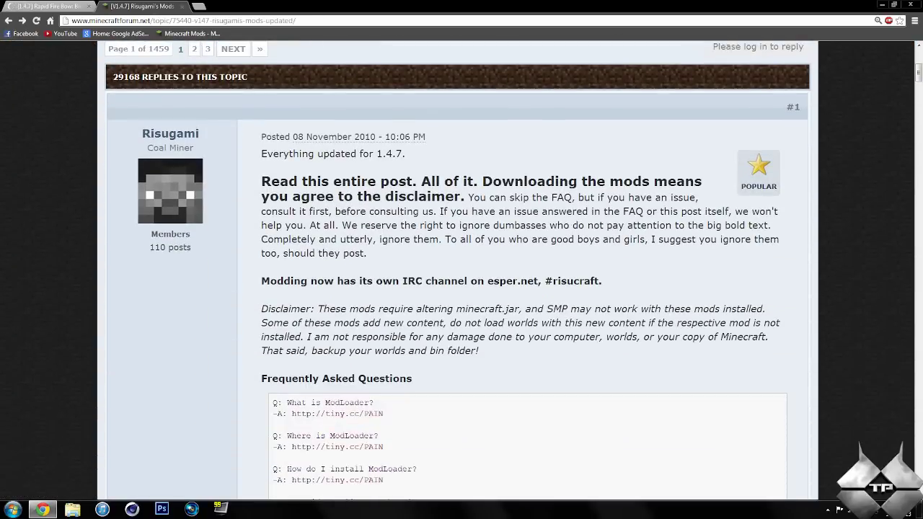
pyautogui.scroll(-6, 409, 311)
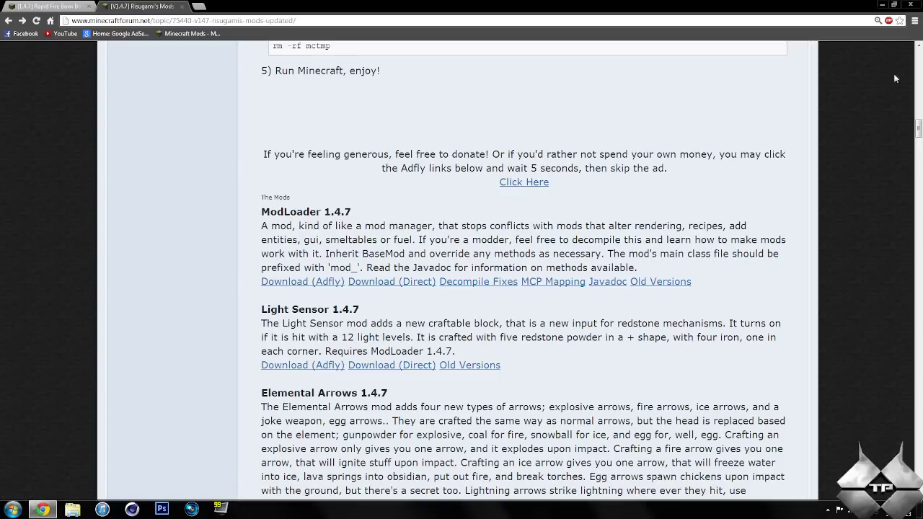
pyautogui.click(912, 5)
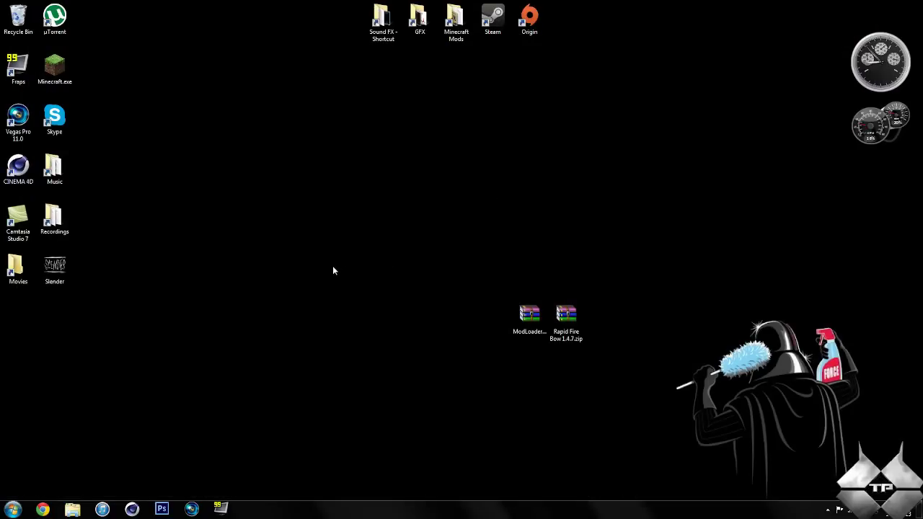
# Search %appdata% and browse to the Roaming\.minecraft\bin folder
pyautogui.click(13, 510)
pyautogui.write('%appdata%')
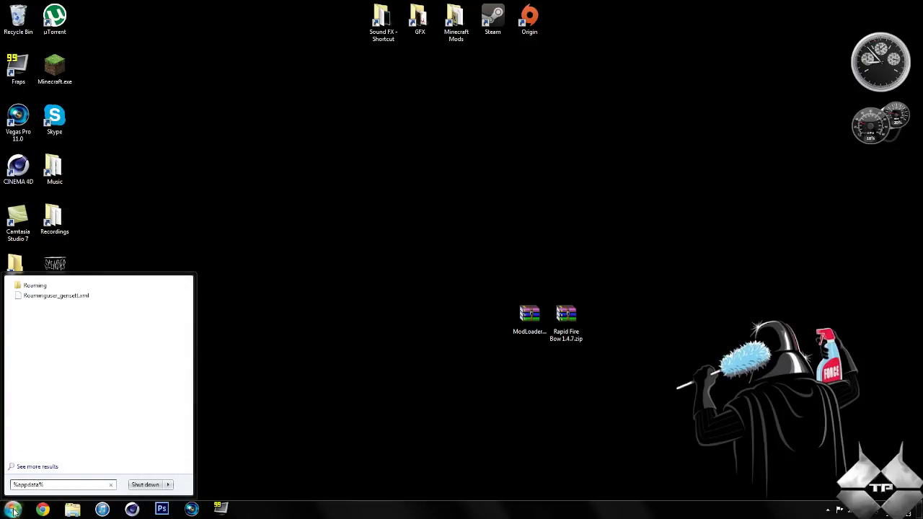
pyautogui.moveTo(45, 485); pyautogui.dragTo(13, 485)
pyautogui.click(50, 286)
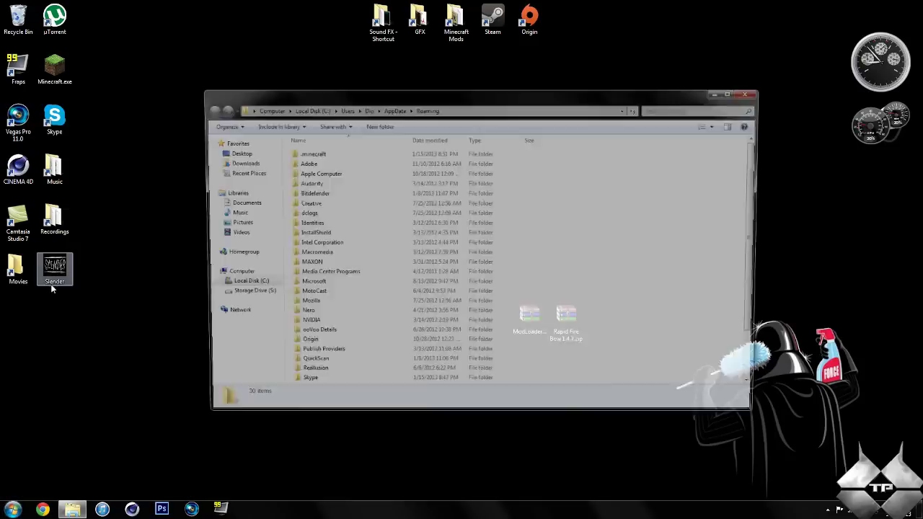
pyautogui.doubleClick(322, 153)
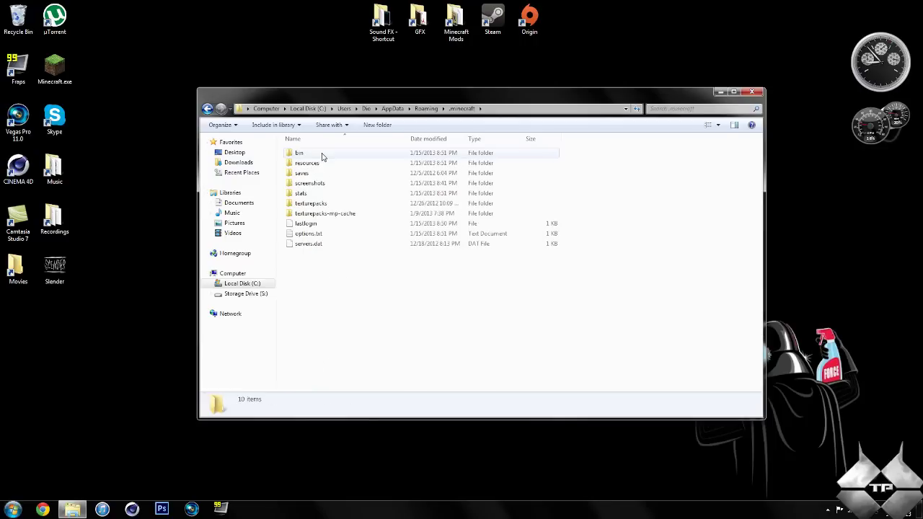
pyautogui.doubleClick(322, 155)
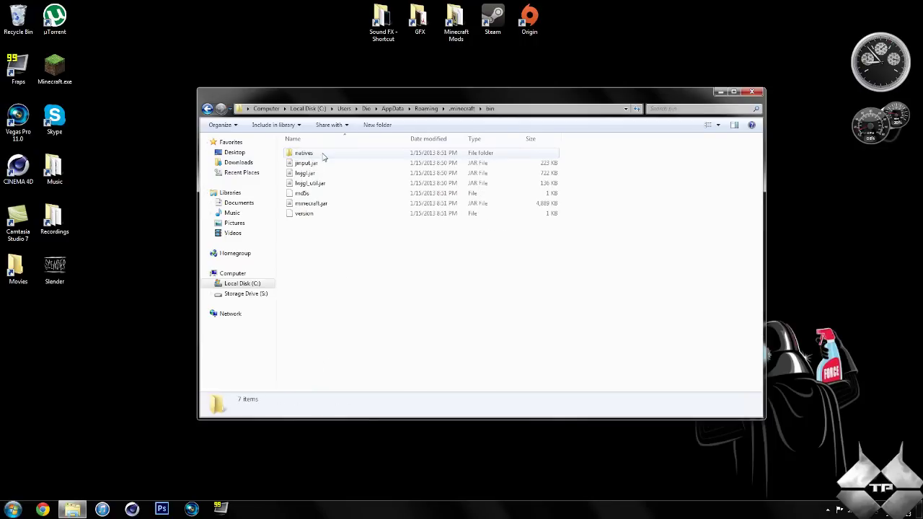
# Open minecraft.jar with WinRAR archiver and dock its window to the left half
pyautogui.click(320, 206)
pyautogui.rightClick(320, 205)
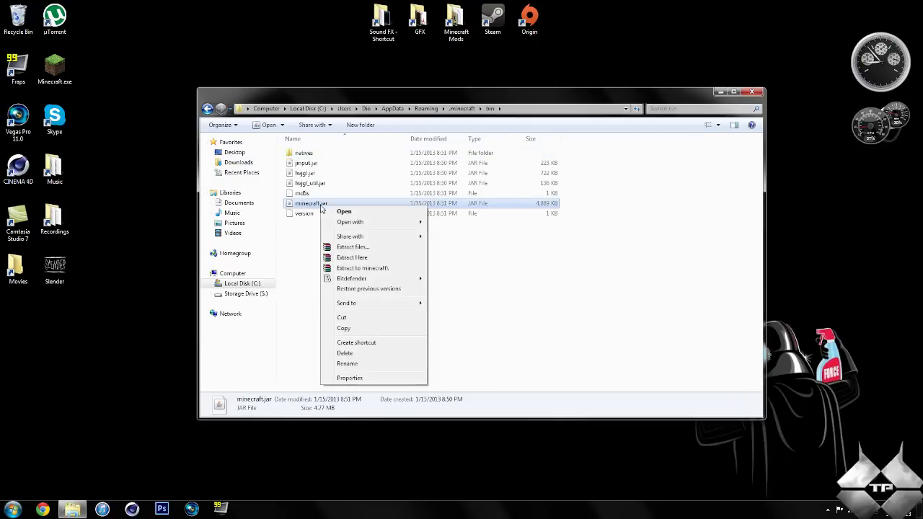
pyautogui.moveTo(359, 229)
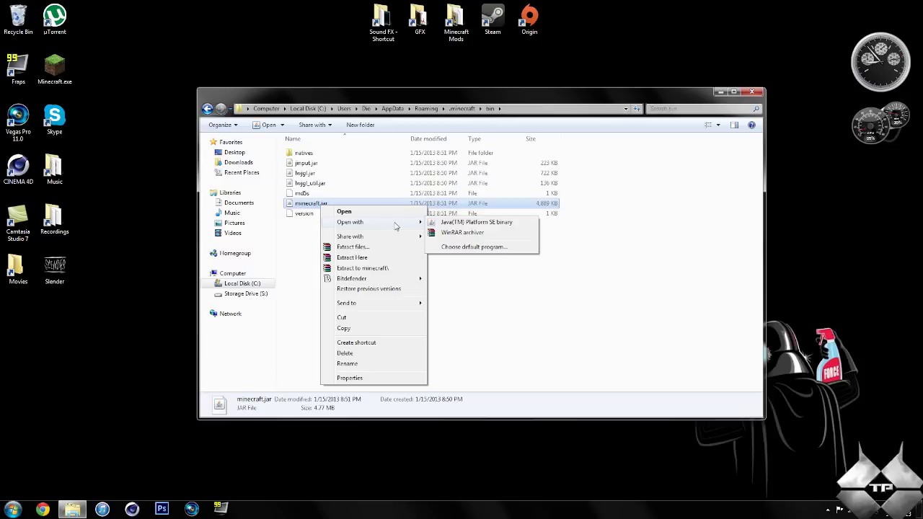
pyautogui.click(493, 233)
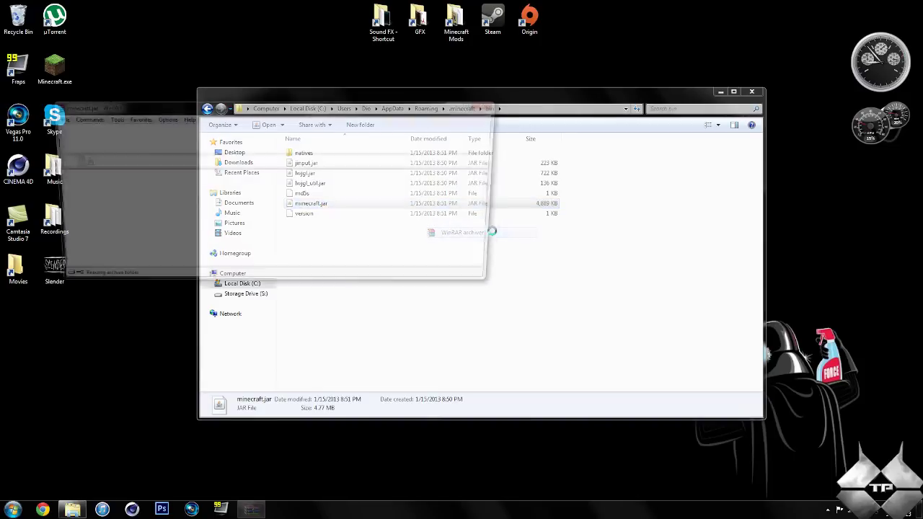
pyautogui.moveTo(382, 117); pyautogui.dragTo(2, 133)
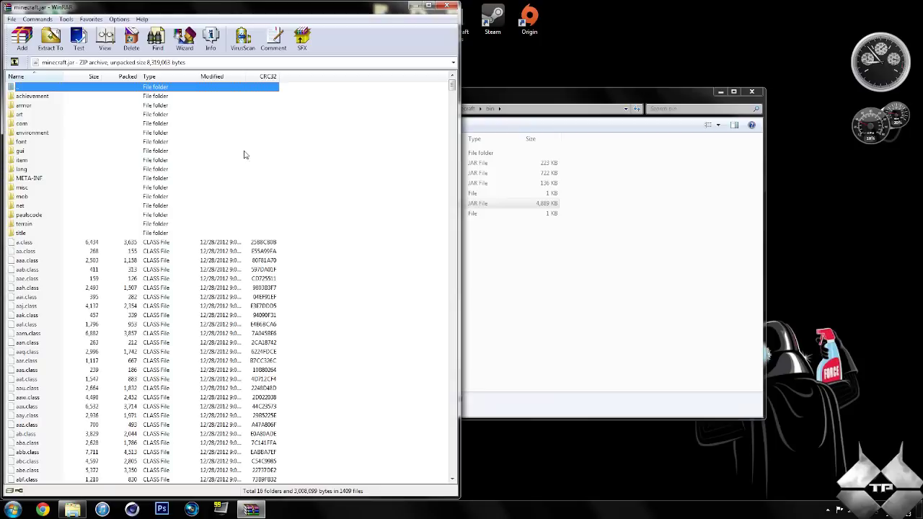
# Minimize the bin folder window and open ModLoader.zip from the desktop in WinRAR
pyautogui.click(545, 102)
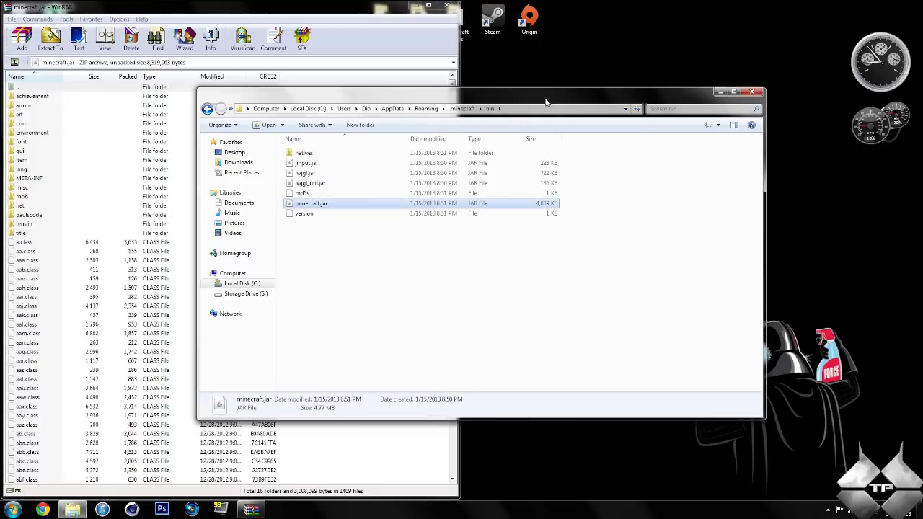
pyautogui.moveTo(545, 102)
pyautogui.mouseDown()
pyautogui.moveTo(546, 159)
pyautogui.moveTo(528, 185)
pyautogui.mouseUp()
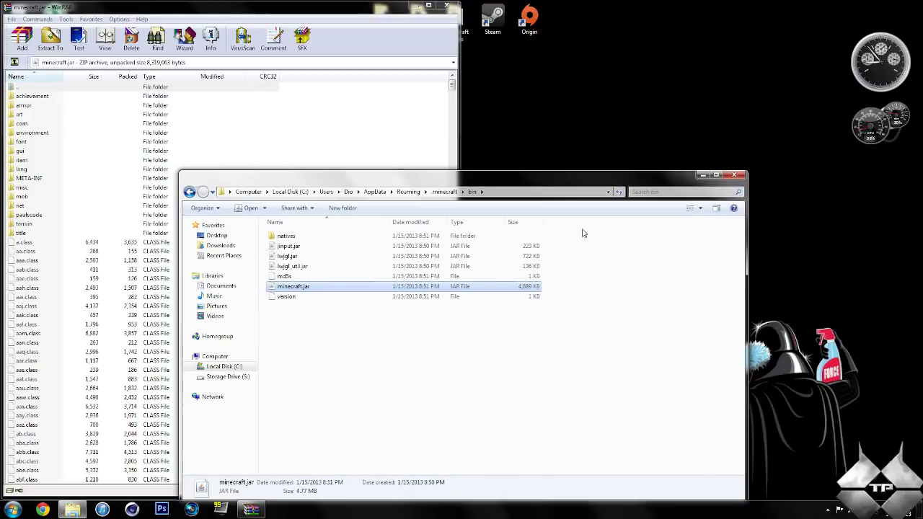
pyautogui.click(700, 175)
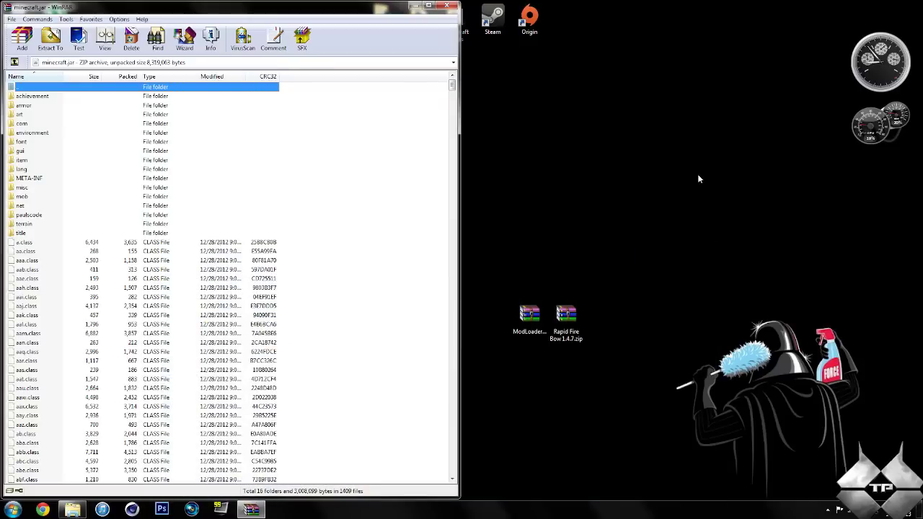
pyautogui.doubleClick(529, 315)
# Dock ModLoader.zip right, copy all its class files into minecraft.jar (1417 files), then close it
pyautogui.moveTo(437, 85); pyautogui.dragTo(922, 84)
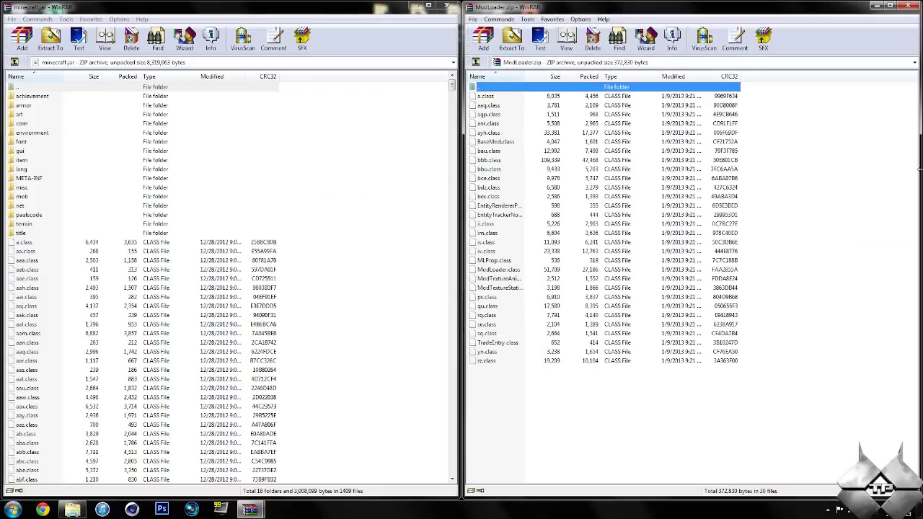
pyautogui.moveTo(537, 409); pyautogui.dragTo(521, 99)
pyautogui.moveTo(333, 189); pyautogui.dragTo(336, 303)
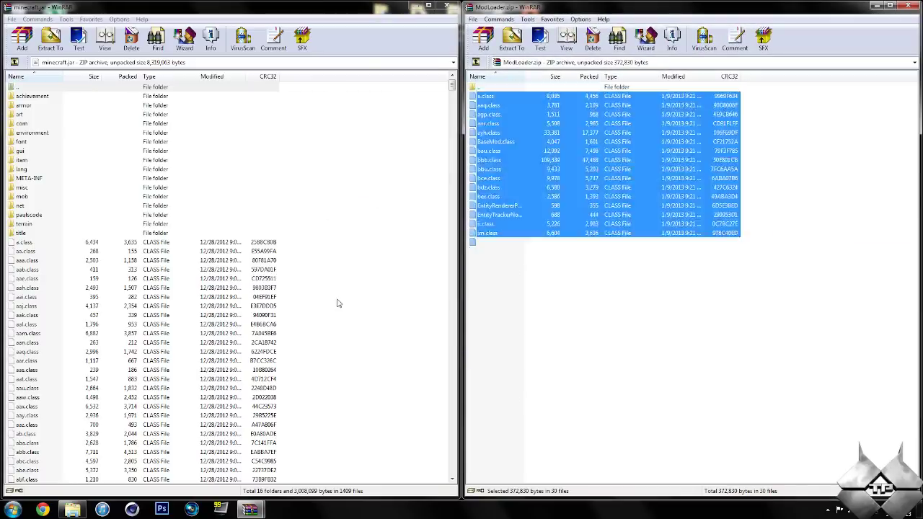
pyautogui.click(244, 333)
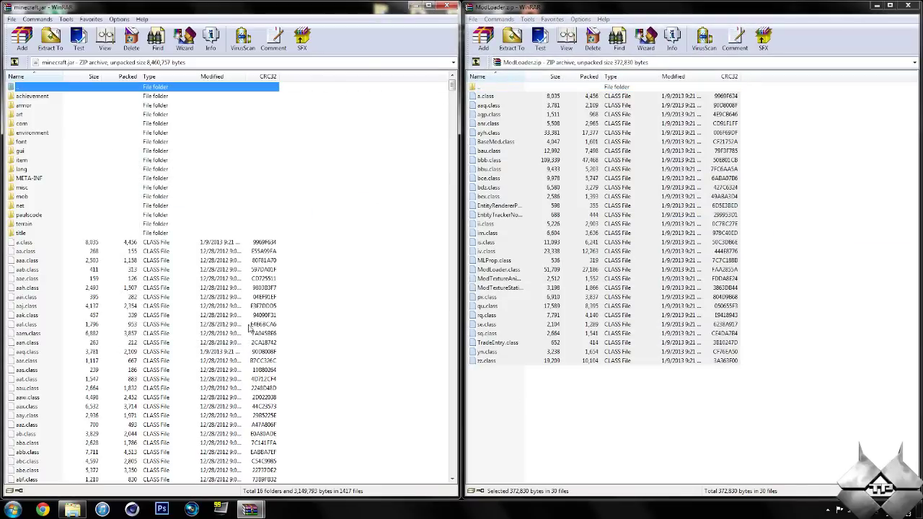
pyautogui.click(905, 6)
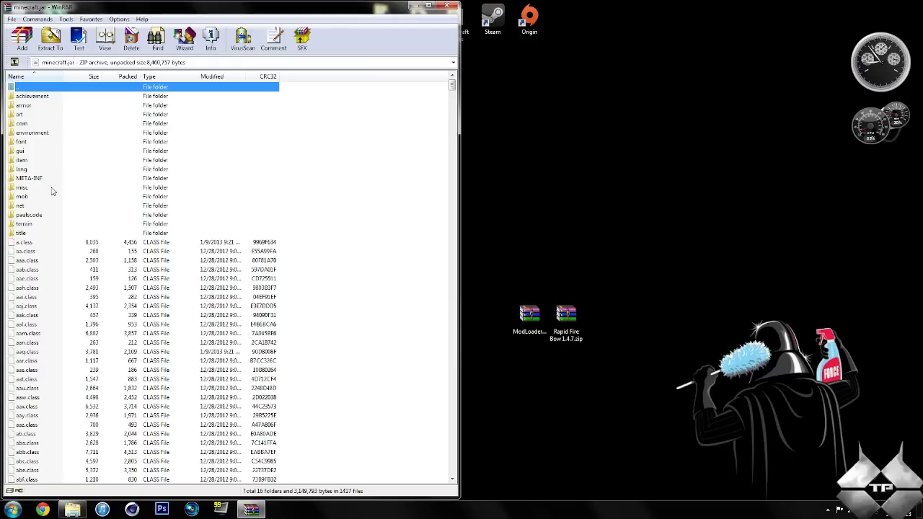
# Delete the META-INF folder from minecraft.jar, confirming with Yes, then close WinRAR
pyautogui.click(49, 178)
pyautogui.rightClick(49, 180)
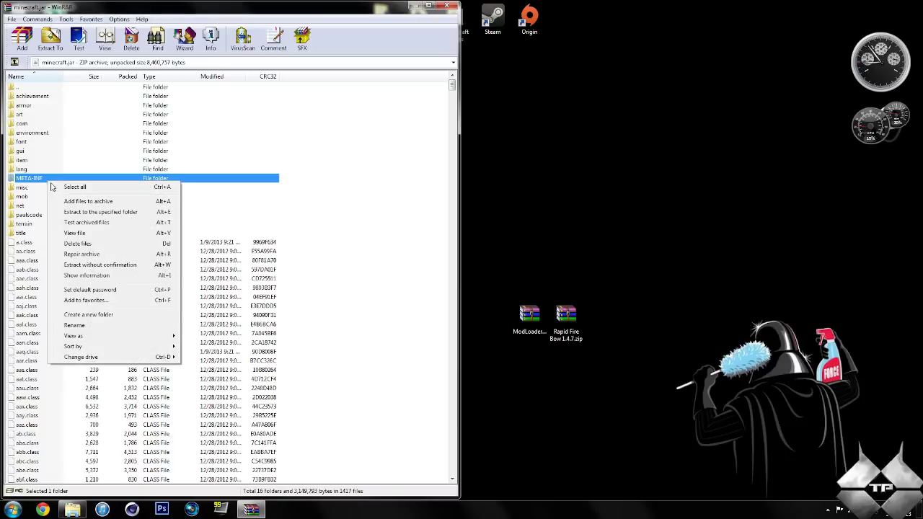
pyautogui.click(88, 243)
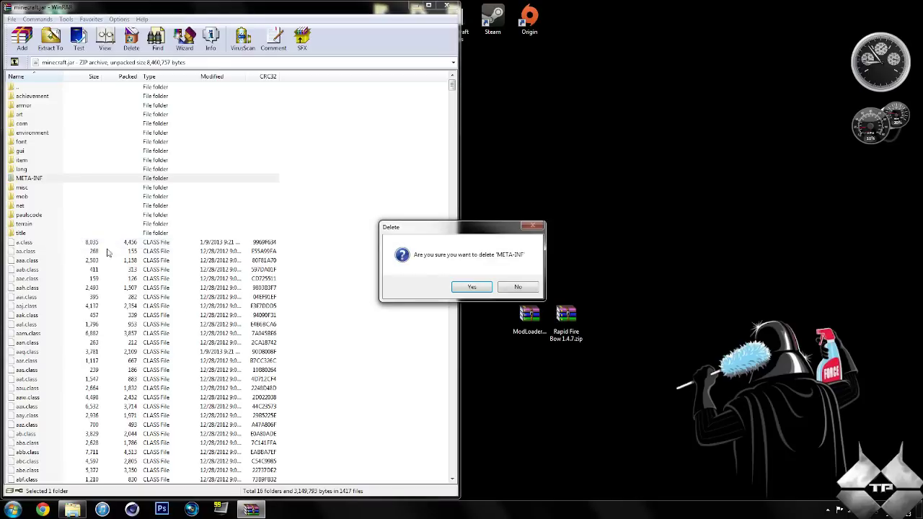
pyautogui.click(475, 288)
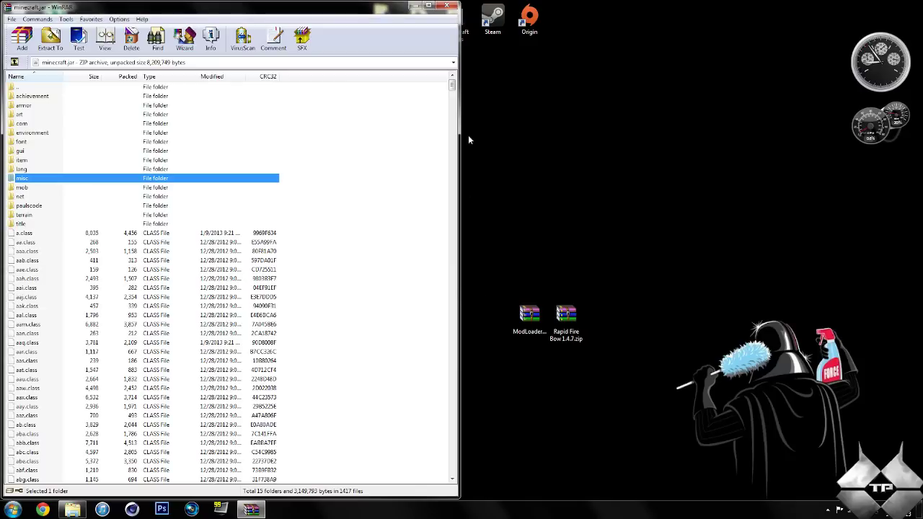
pyautogui.click(450, 6)
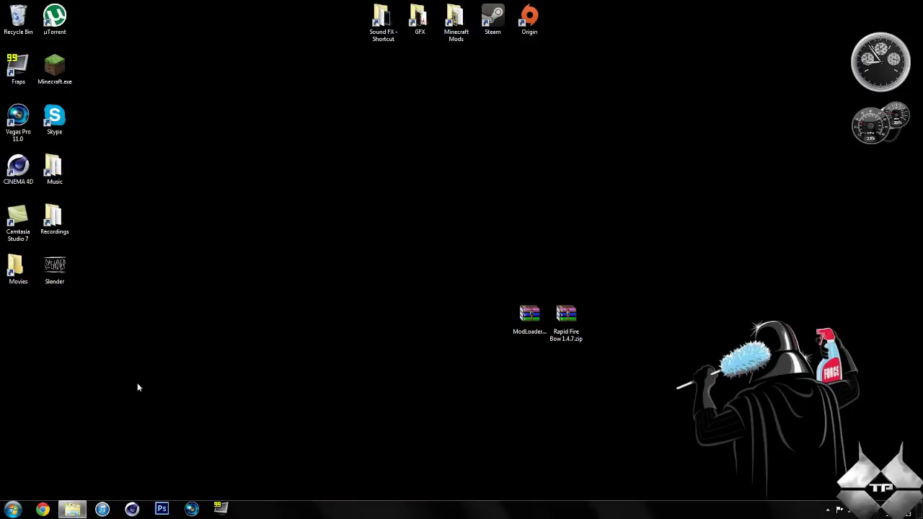
# Restore the Explorer window docked left, return to .minecraft, and create a new folder named mods
pyautogui.click(72, 509)
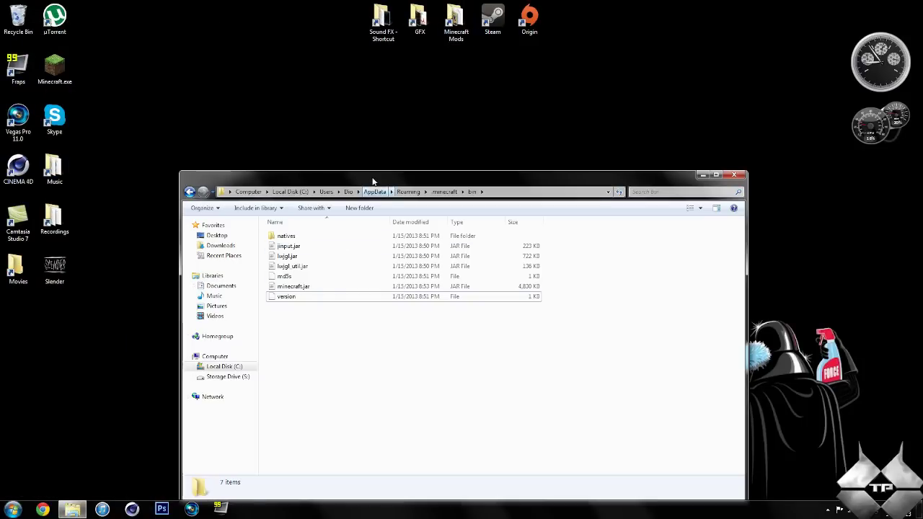
pyautogui.moveTo(372, 180); pyautogui.dragTo(3, 175)
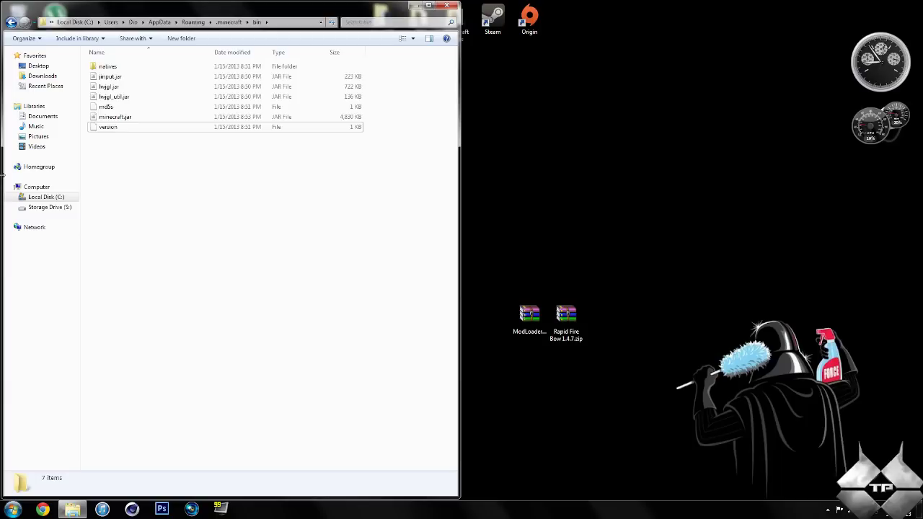
pyautogui.click(11, 22)
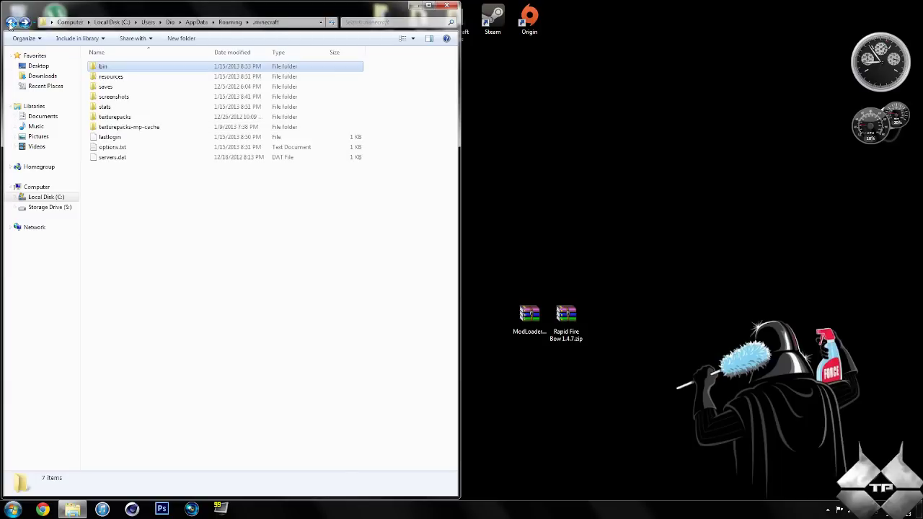
pyautogui.rightClick(267, 294)
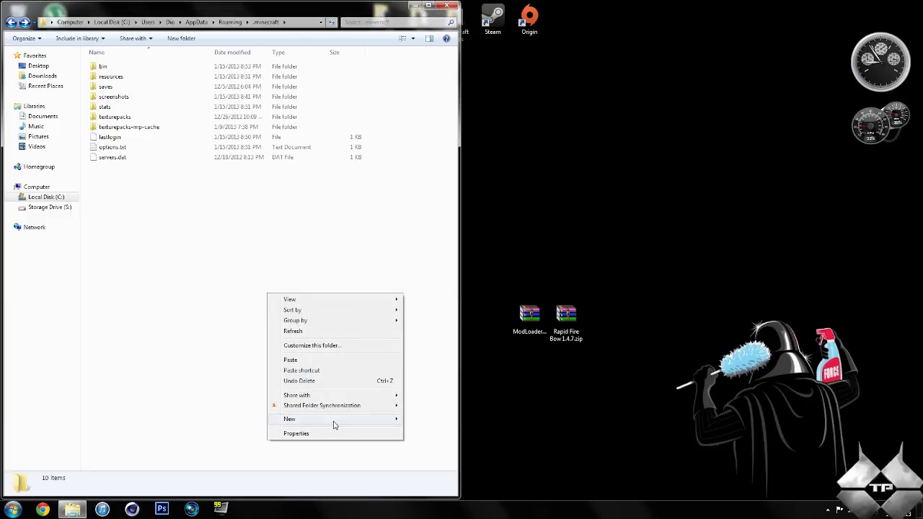
pyautogui.moveTo(335, 422)
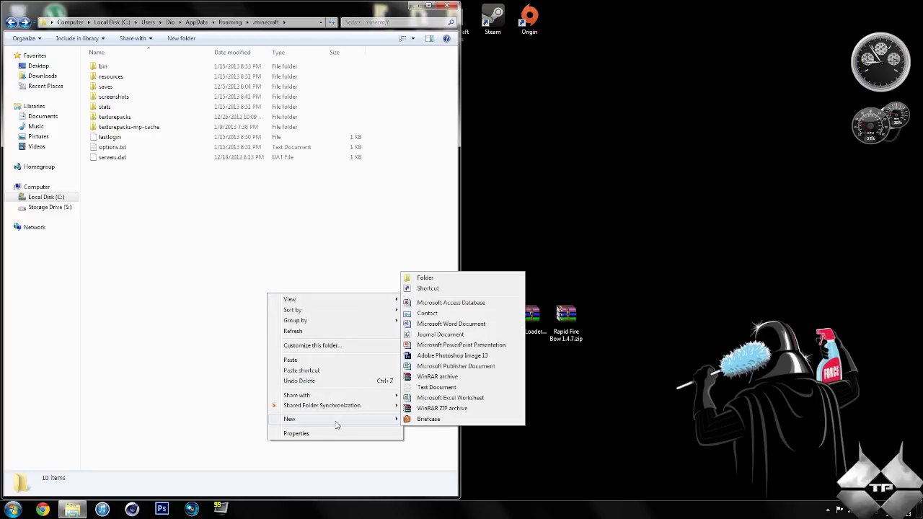
pyautogui.click(426, 277)
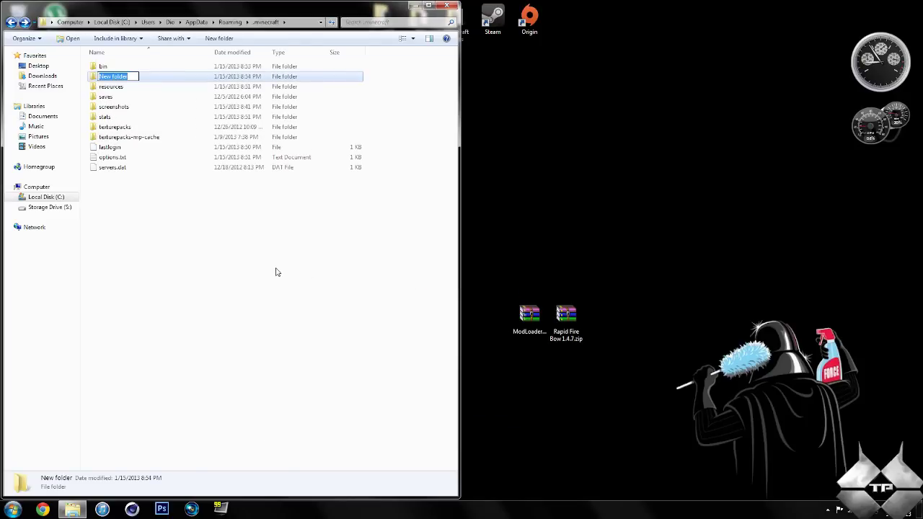
pyautogui.write('mods')
pyautogui.click(276, 270)
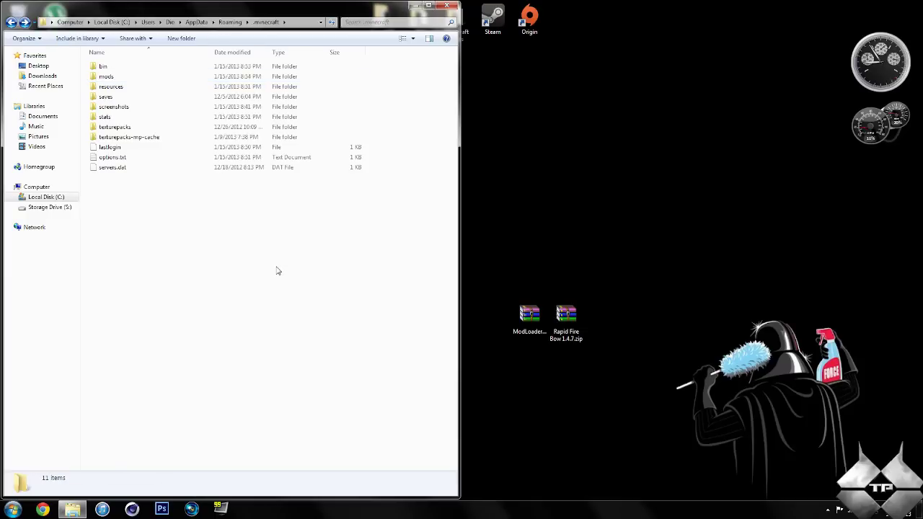
# Move Rapid Fire Bow 1.4.7.zip from the desktop into the mods folder, then close Explorer
pyautogui.click(124, 79)
pyautogui.doubleClick(125, 79)
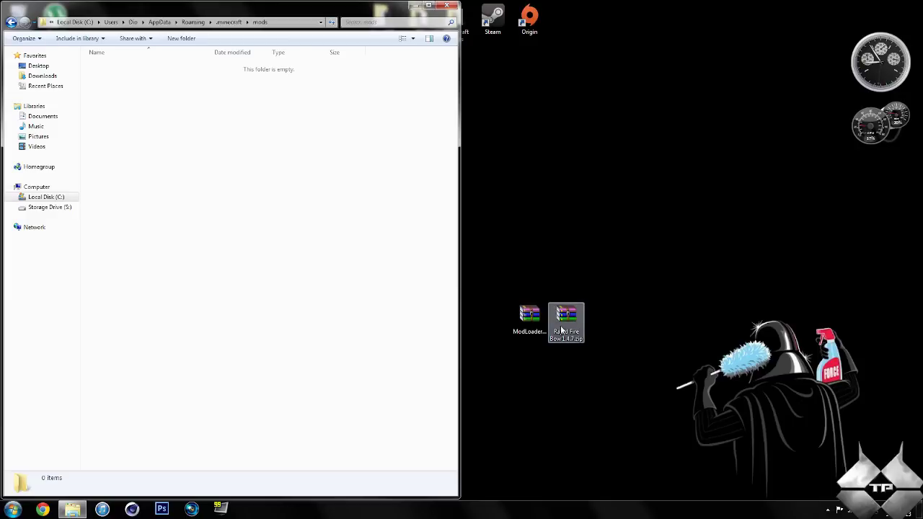
pyautogui.moveTo(560, 325)
pyautogui.mouseDown()
pyautogui.moveTo(579, 325)
pyautogui.moveTo(373, 117)
pyautogui.moveTo(221, 216)
pyautogui.mouseUp()
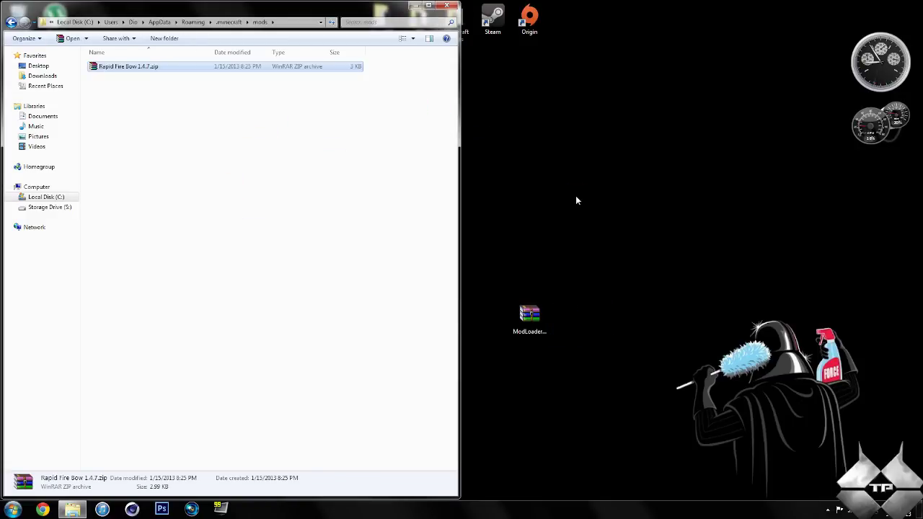
pyautogui.click(447, 5)
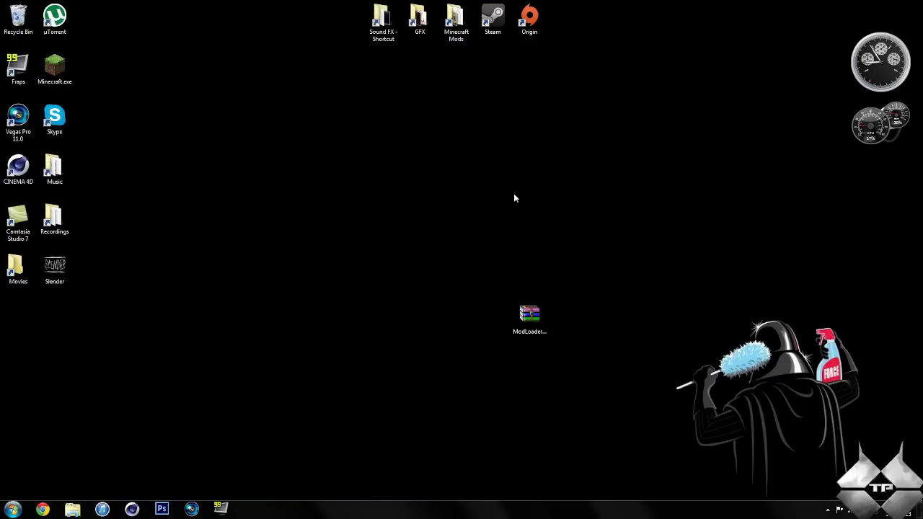